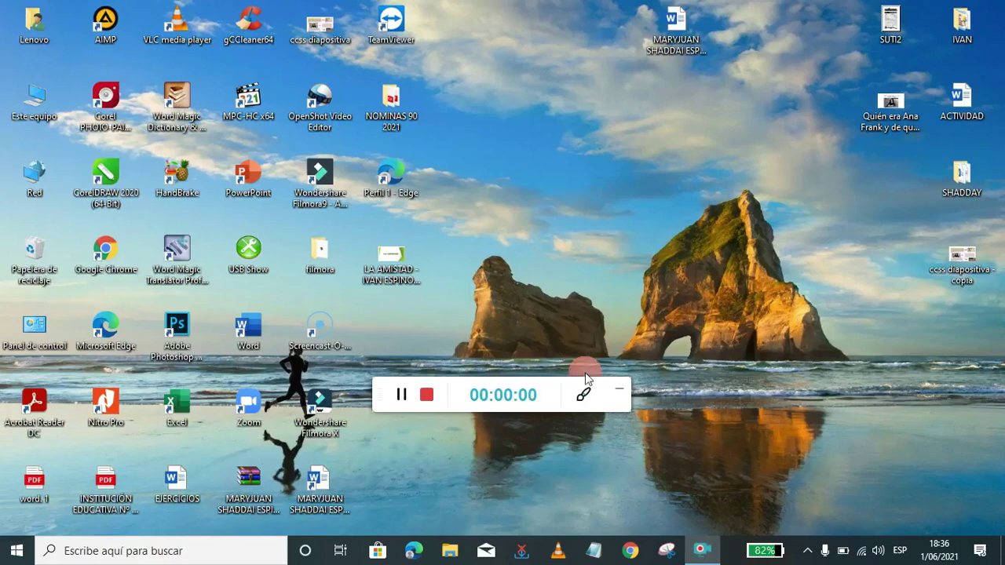
- Launch Microsoft Excel from the Start menu's list of installed apps
left_click(618, 390)
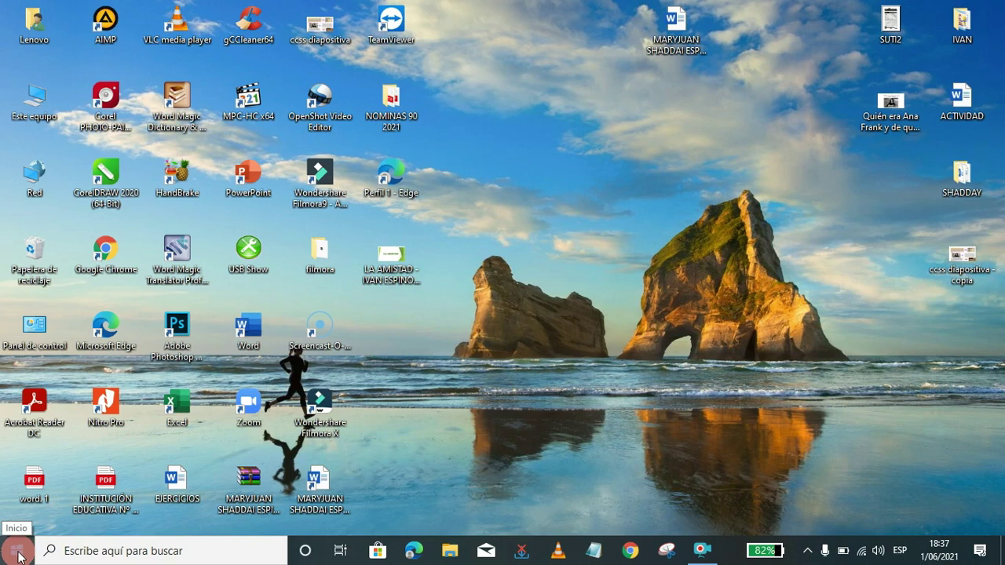
left_click(17, 554)
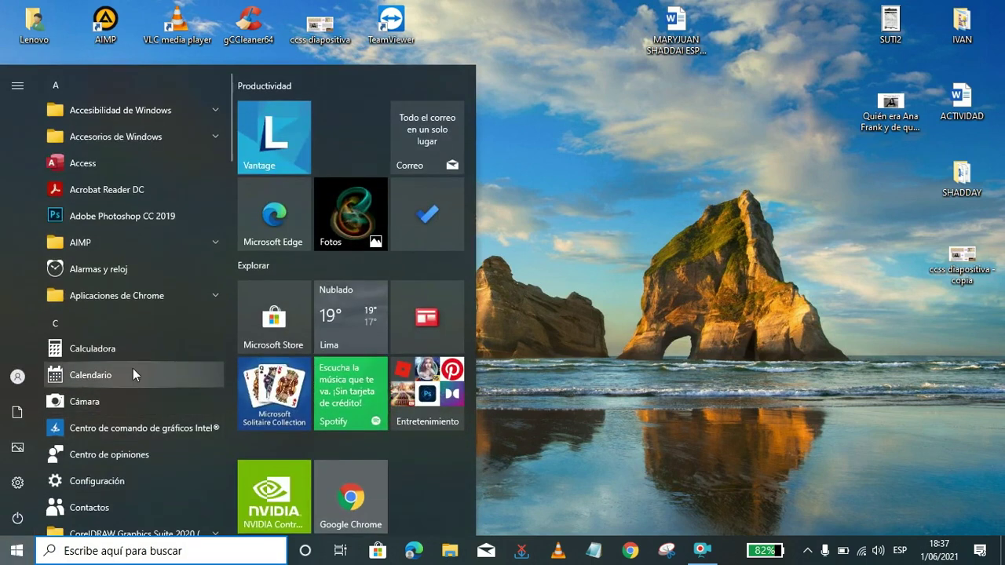
scroll(133, 357, "down", 2)
scroll(128, 363, "down", 2)
scroll(128, 363, "down", 1)
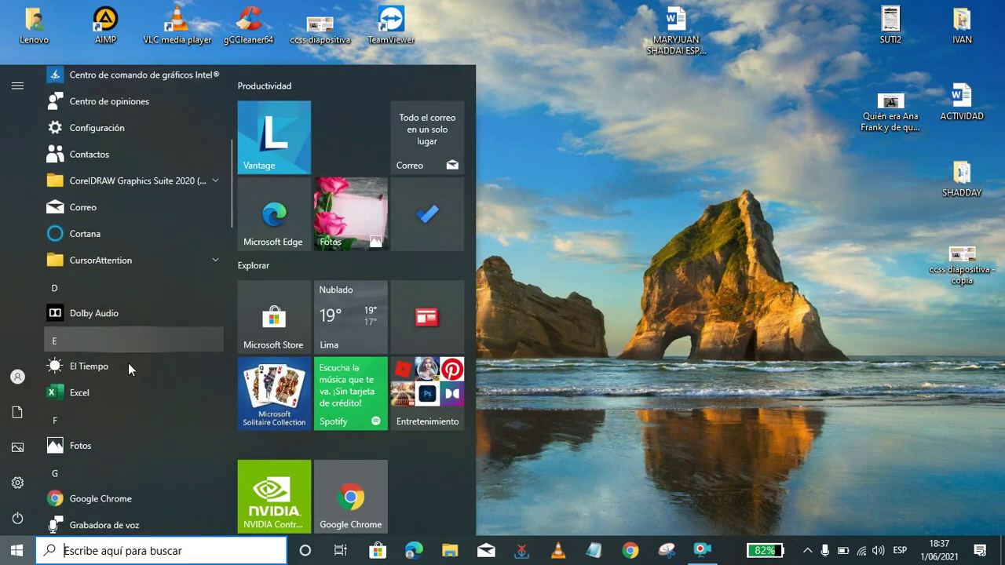
left_click(99, 392)
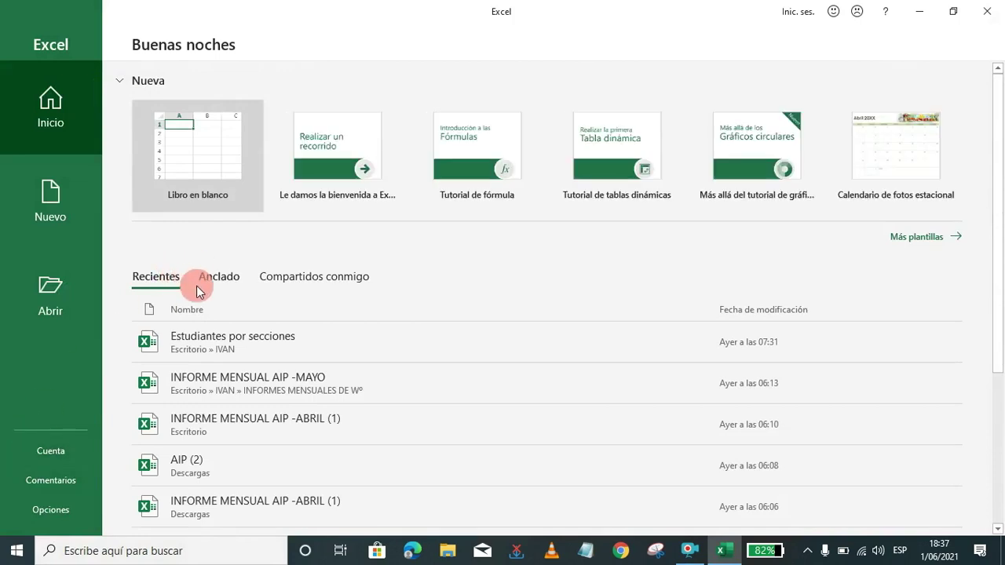
- Create a new blank workbook (Libro en blanco)
left_click(201, 156)
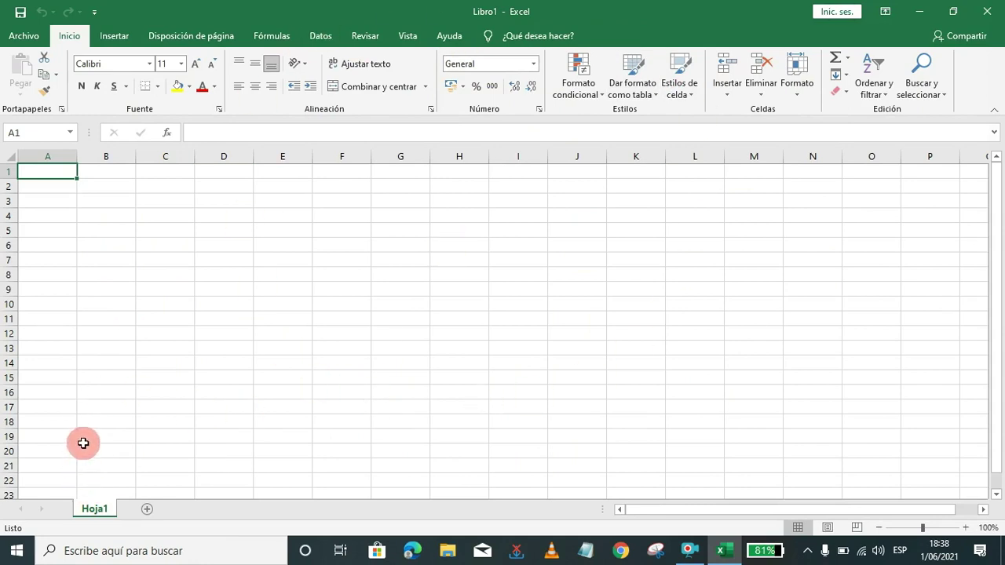
- Add sheets Hoja2 through Hoja5 and return to Hoja1
left_click(146, 509)
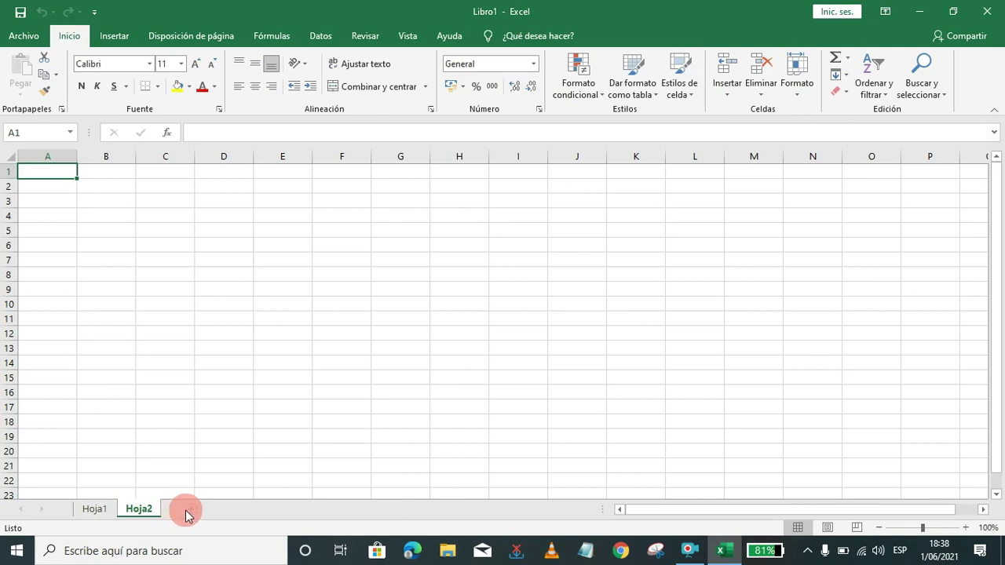
left_click(190, 509)
left_click(250, 510)
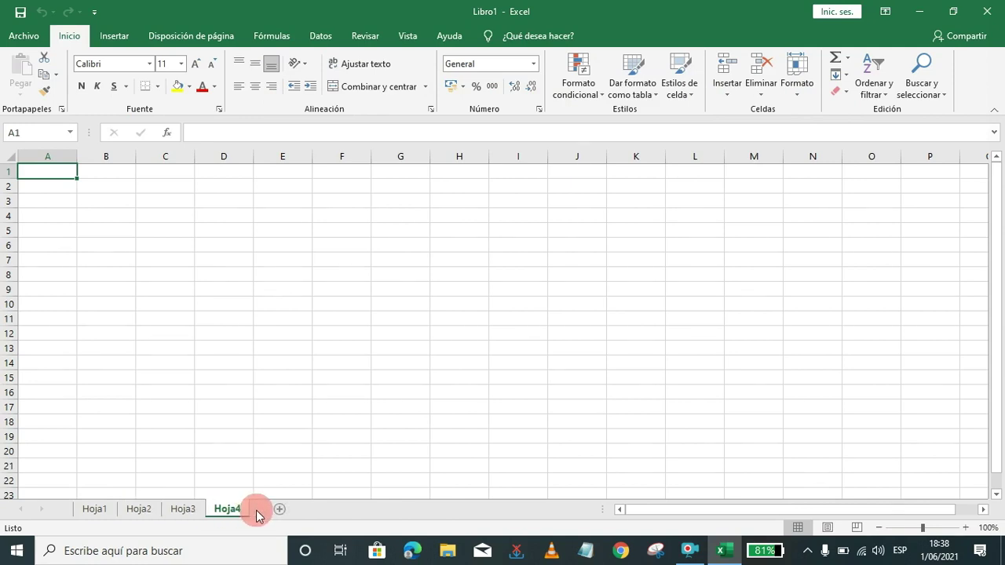
left_click(277, 510)
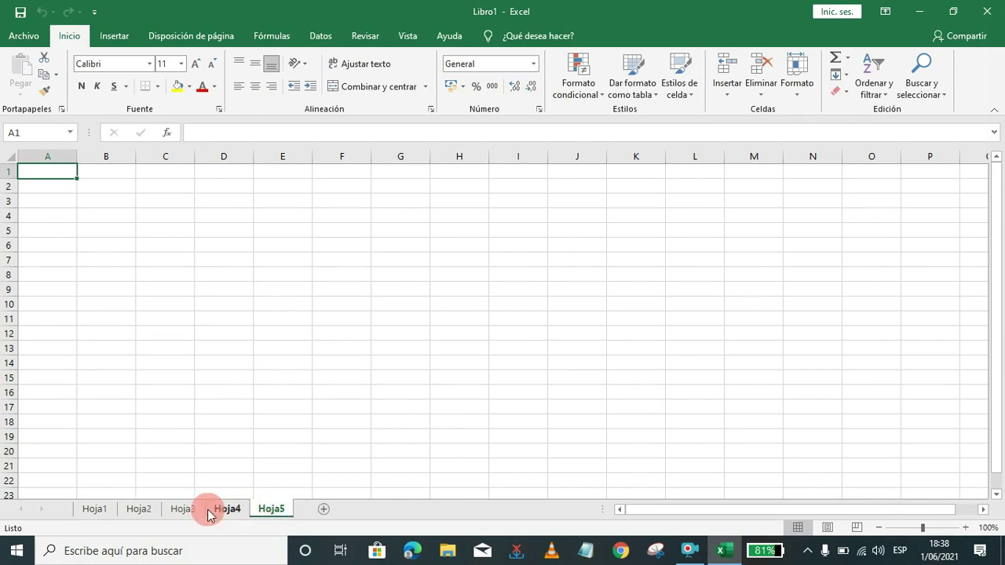
left_click(93, 512)
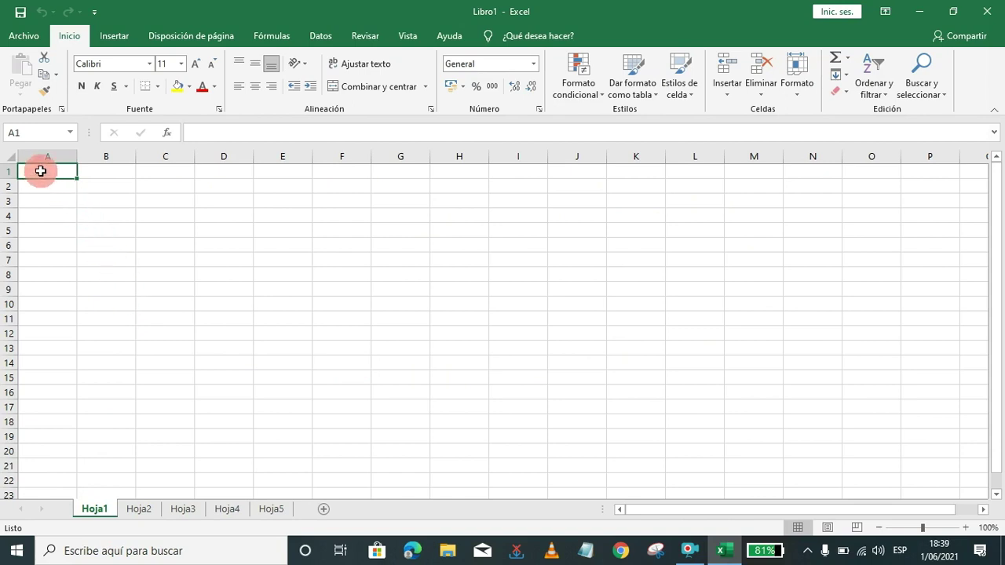
left_click(60, 154)
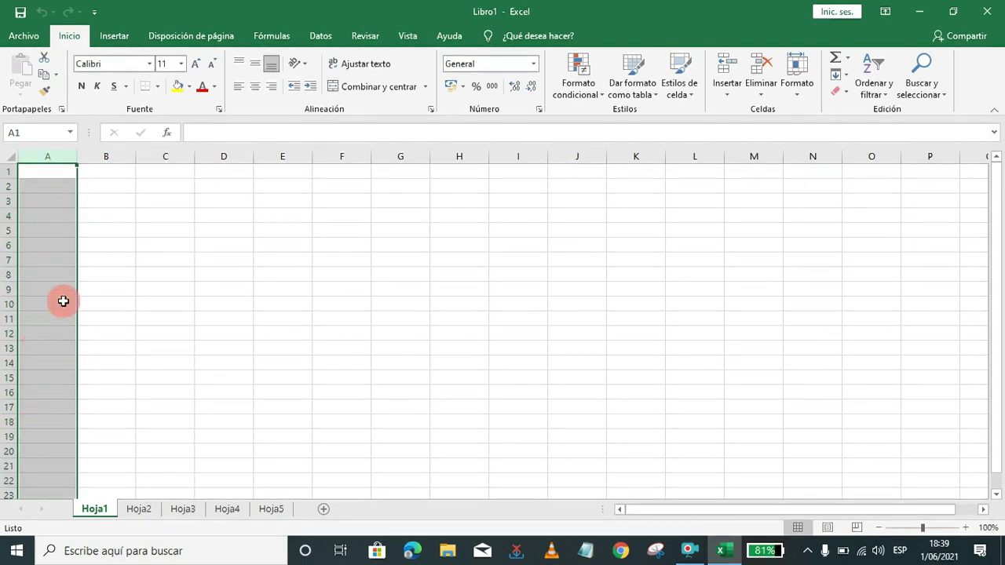
left_click(94, 170)
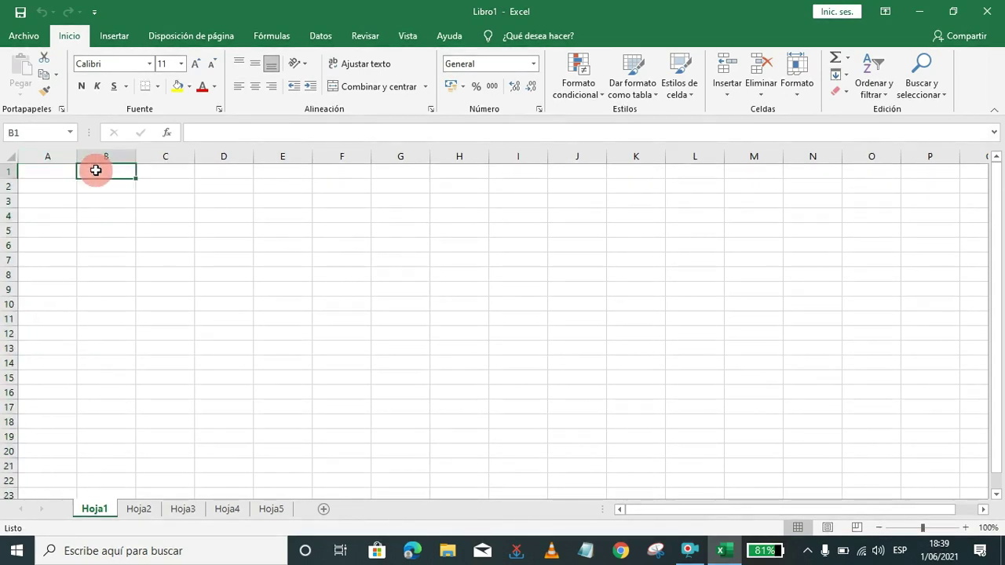
left_click(110, 227)
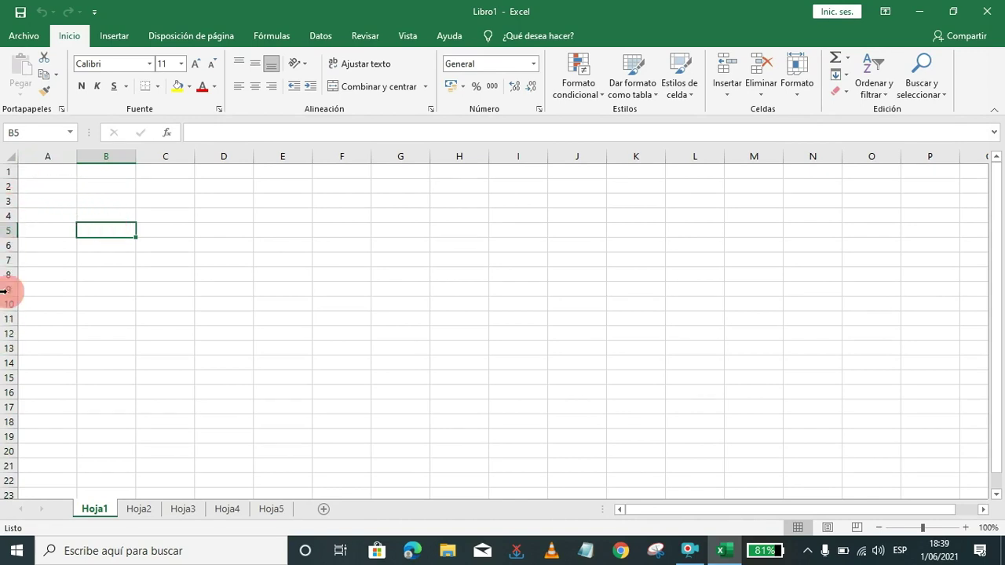
left_click(4, 200)
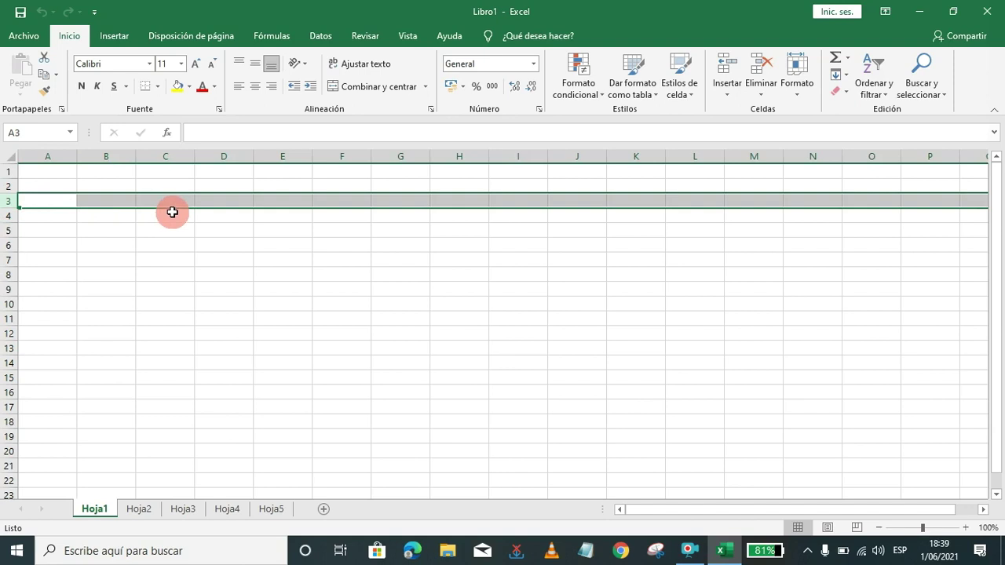
left_click(178, 258)
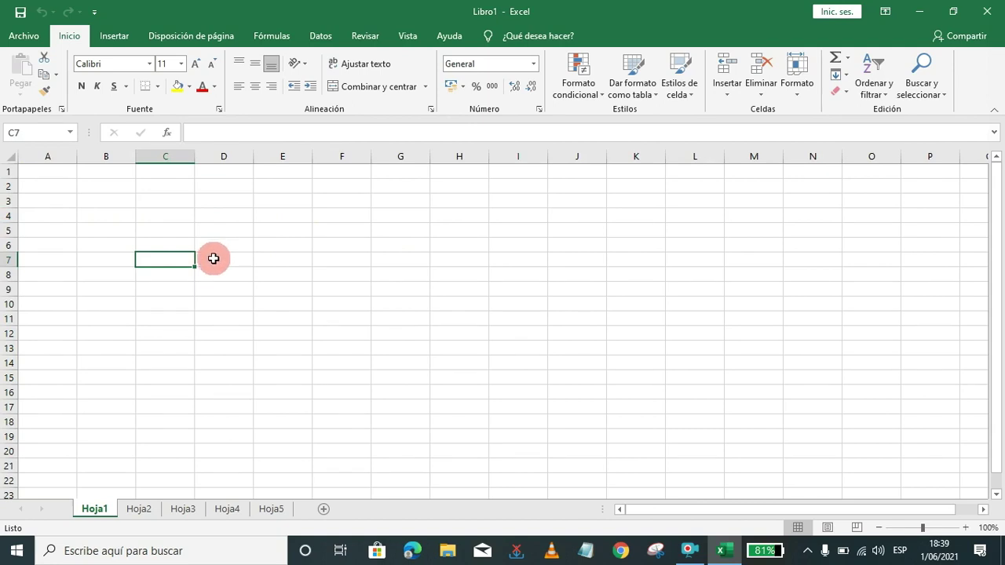
left_click(213, 262)
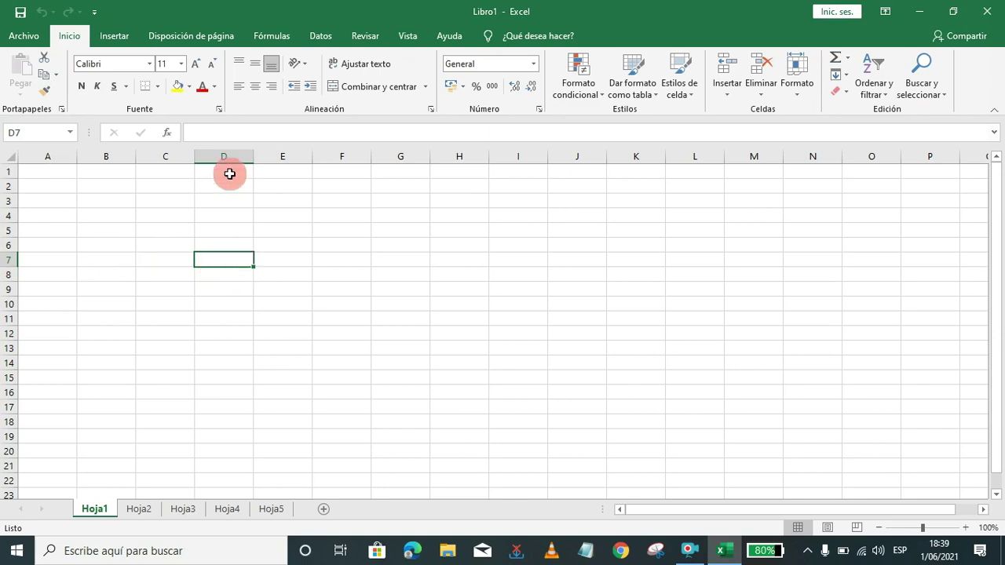
left_click(42, 173)
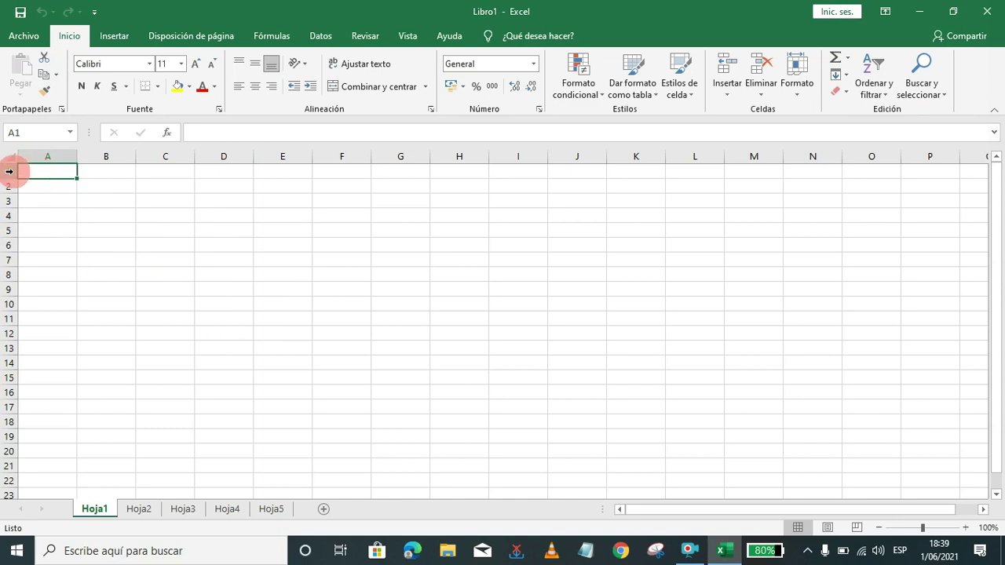
left_click(564, 332)
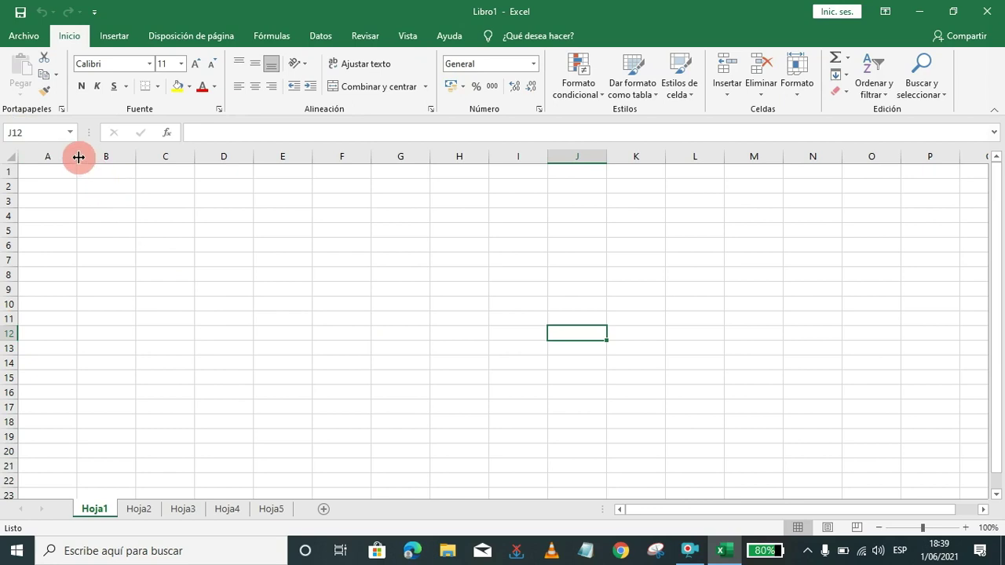
- Resize column A and make row 1 about 20.25 points tall
left_click_drag(78, 157, 168, 164)
left_click_drag(190, 163, 72, 156)
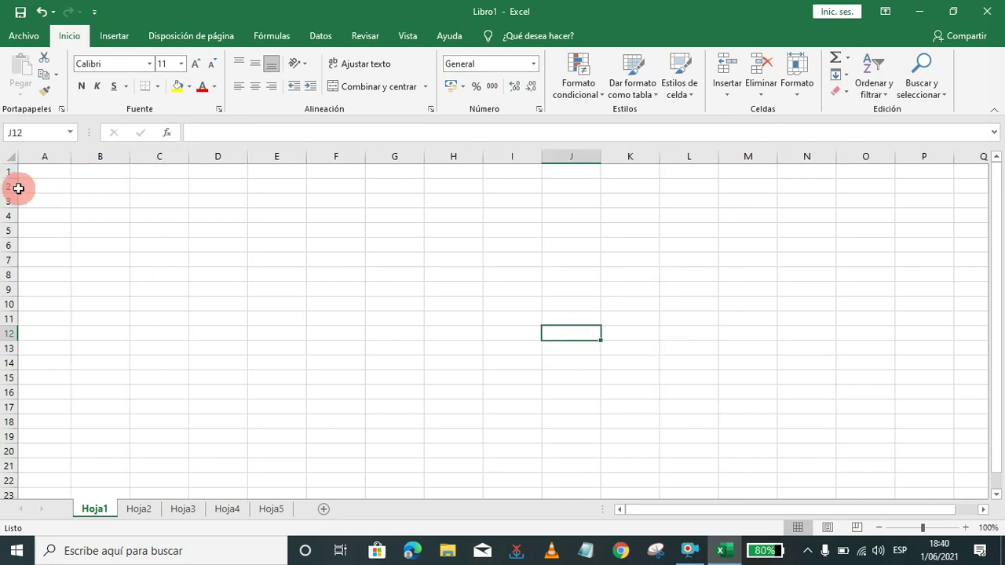
mouse_move(14, 182)
left_mouse_down()
mouse_move(3, 240)
mouse_move(8, 184)
left_mouse_up()
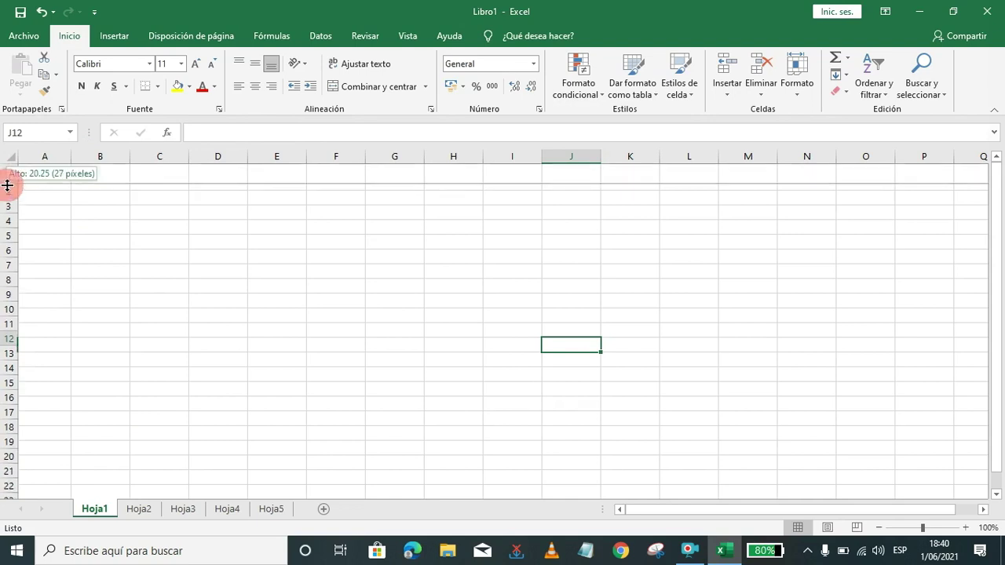
left_click(123, 240)
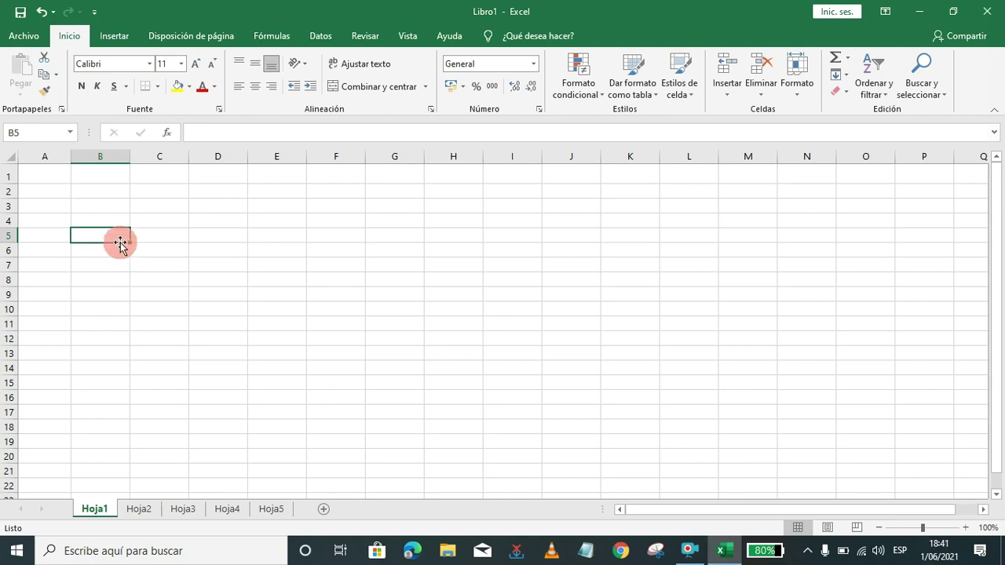
- Enter the day headings LUNES, MARTES and MIERCOLES across C2:E2
left_click(90, 193)
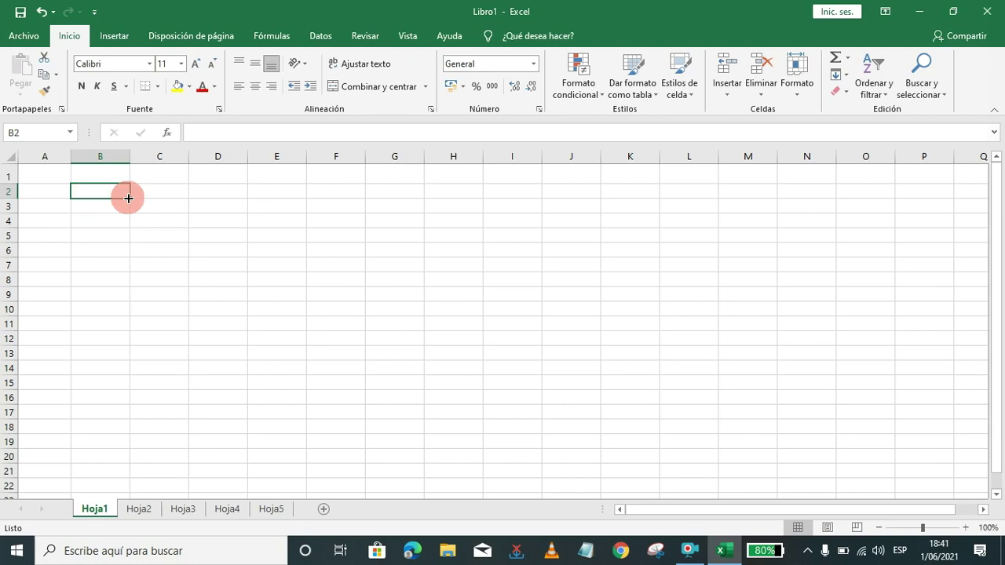
left_click(149, 204)
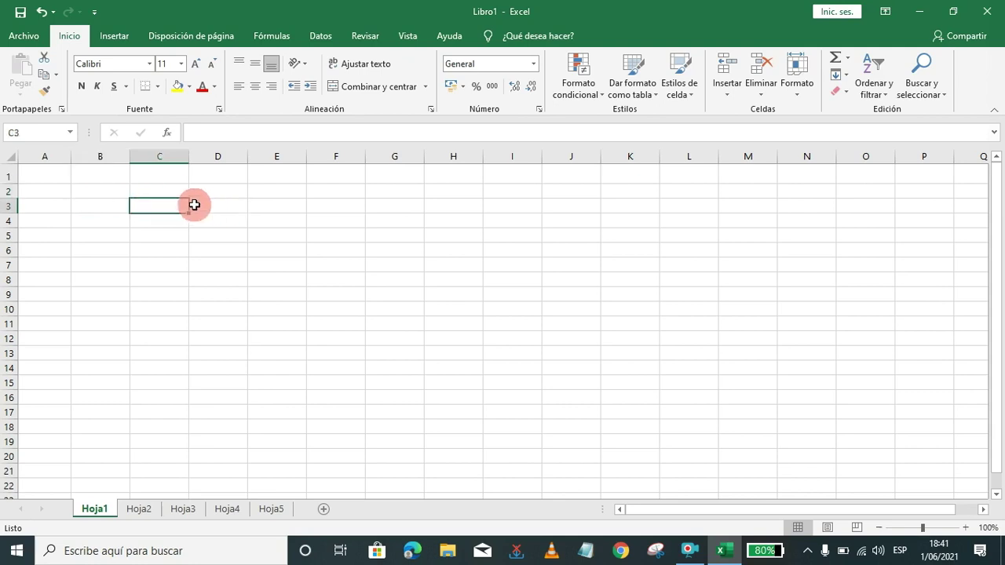
left_click(159, 192)
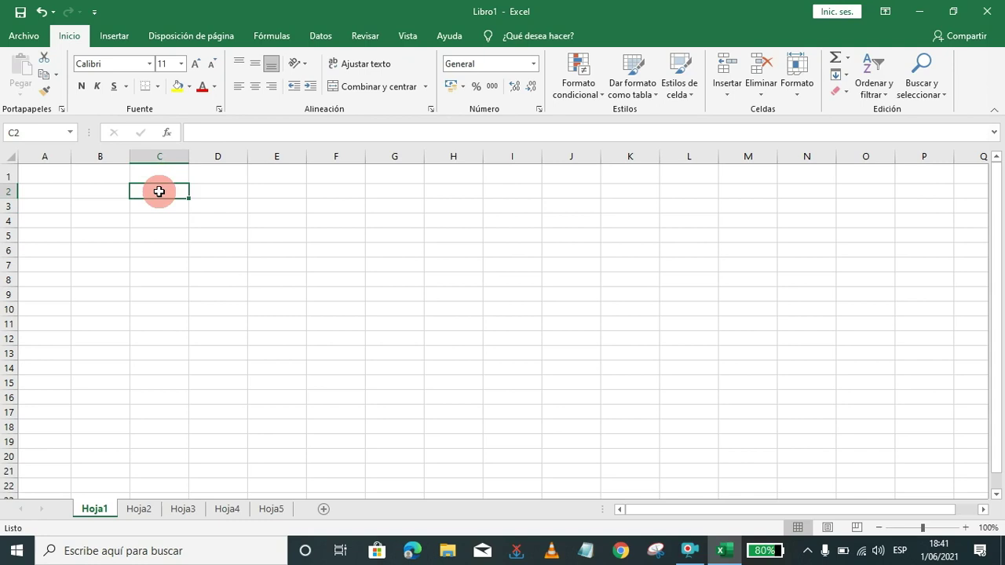
type("LUNES")
key("Tab")
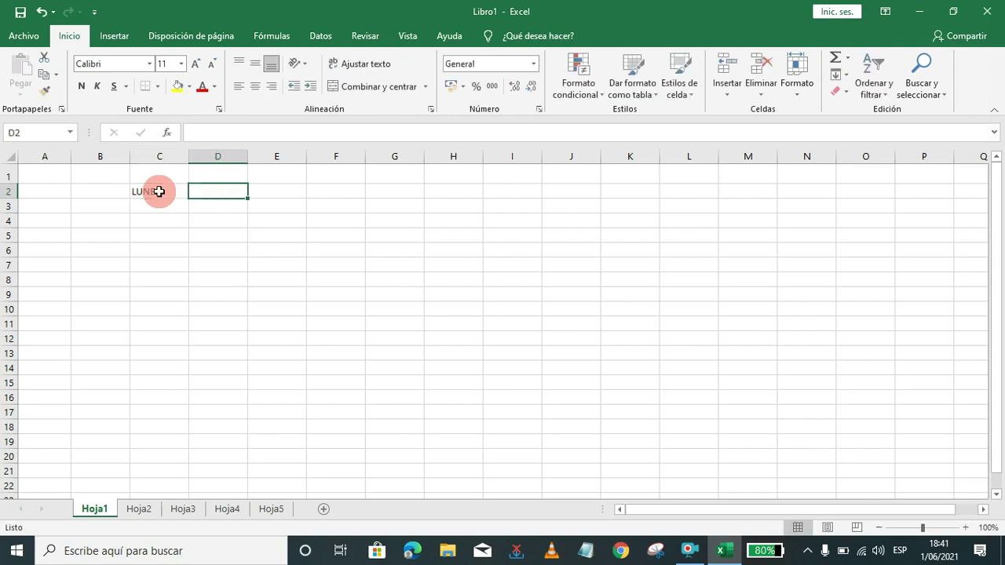
type("MARTE")
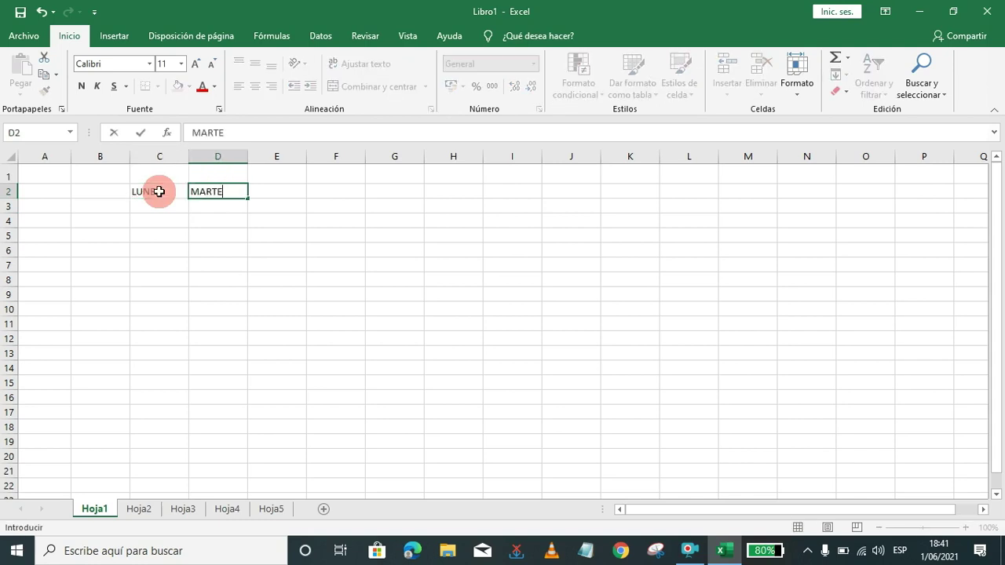
type("S")
key("Tab")
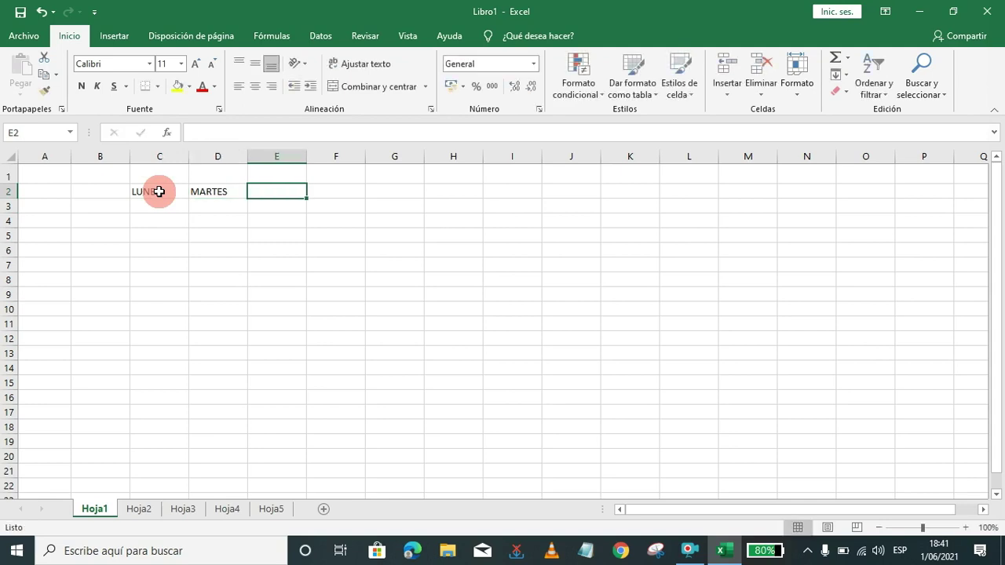
type("MIERCOLE")
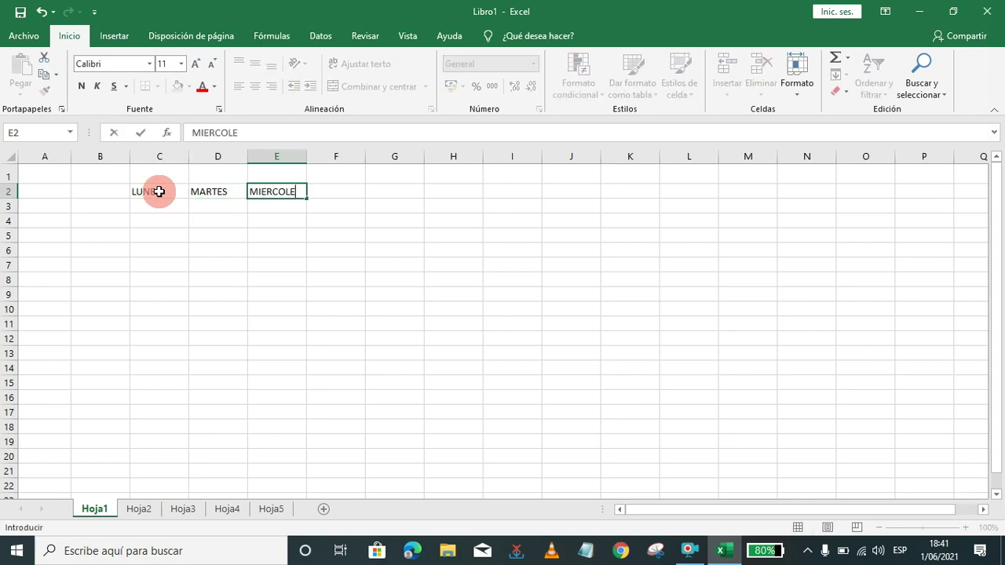
type("S")
left_click(99, 206)
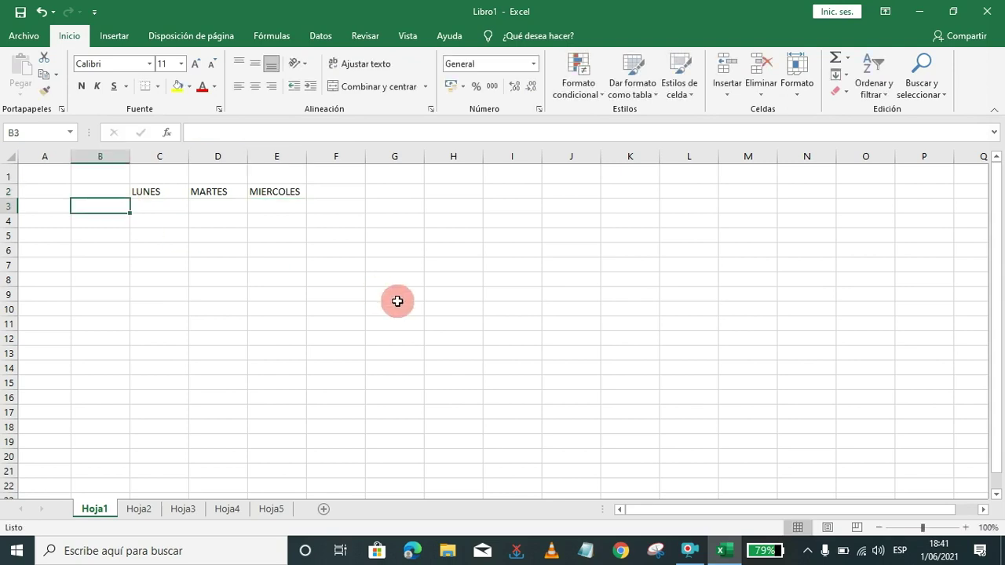
- Enter the names JUAN, PEDRO, ROSA and SANTOS down B3:B6
type("JUA")
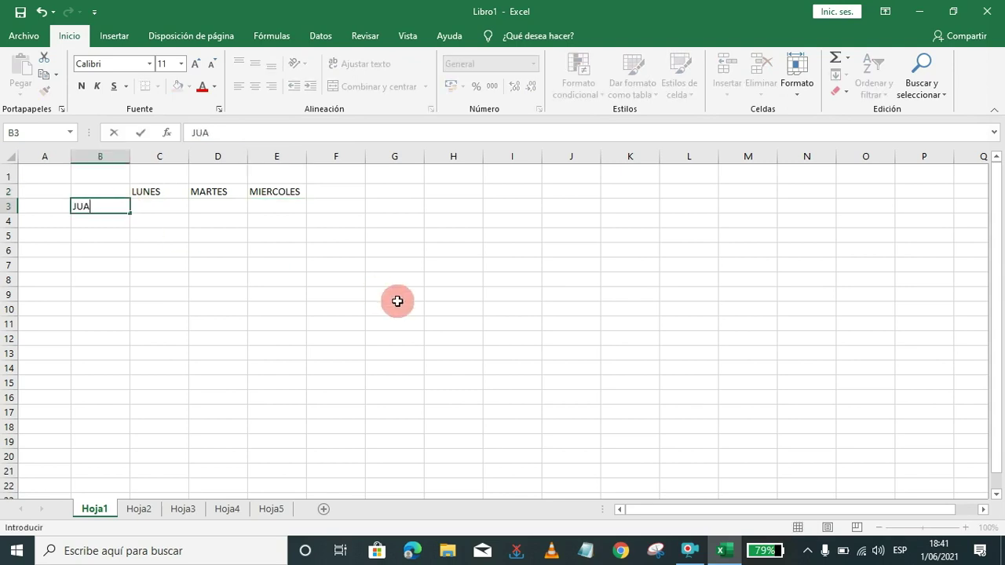
type("N")
key("Return")
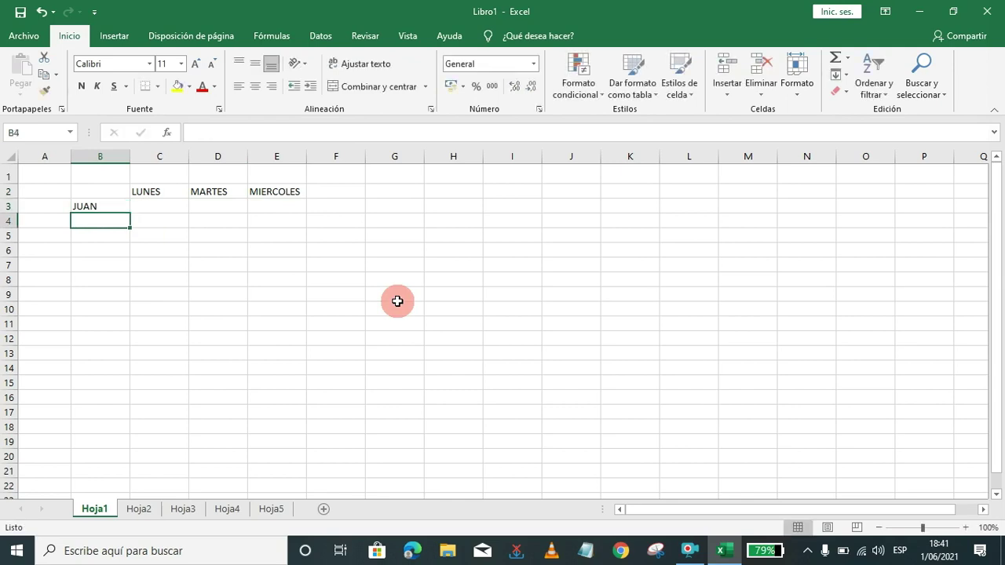
type("PEDRO")
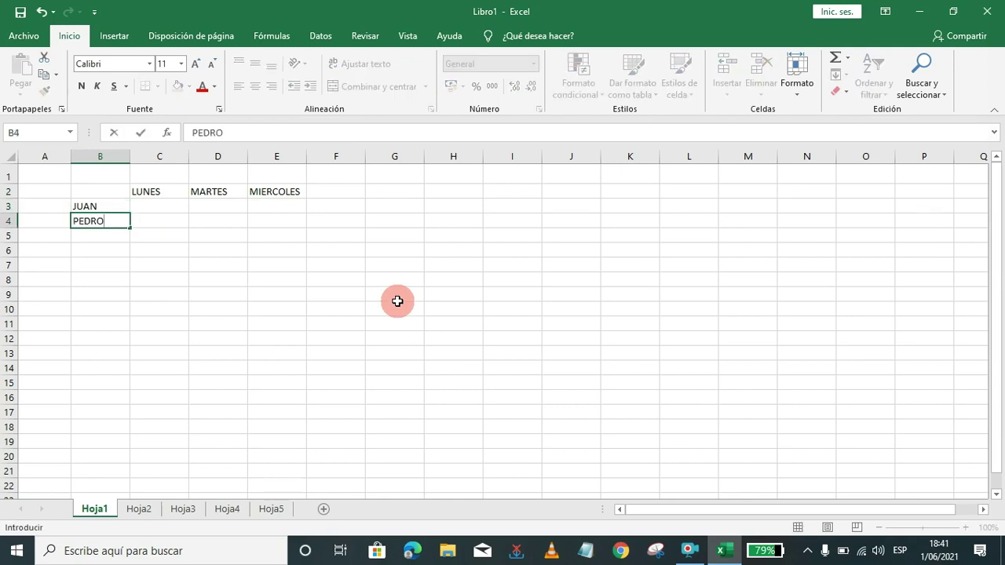
key("Return")
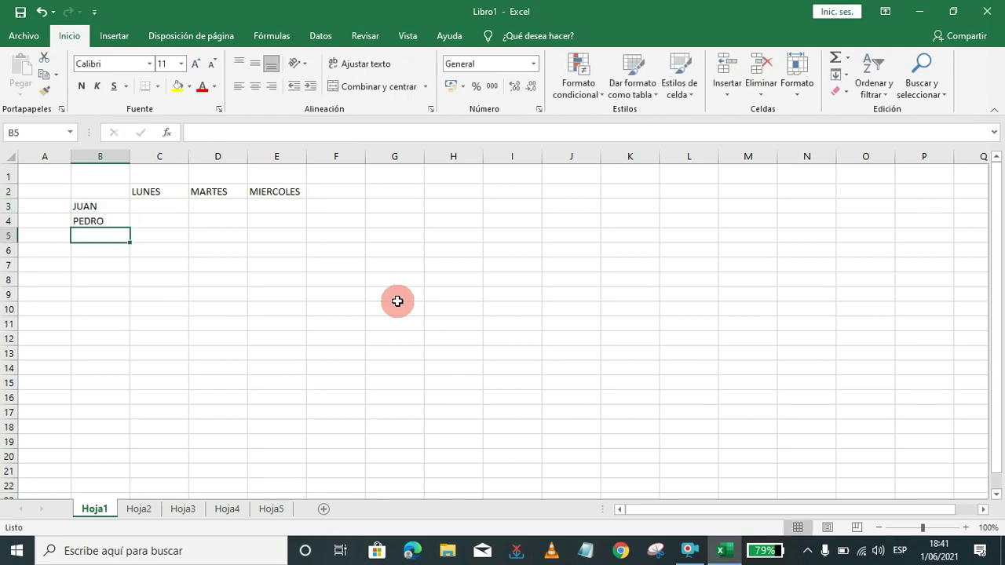
type("ROSA")
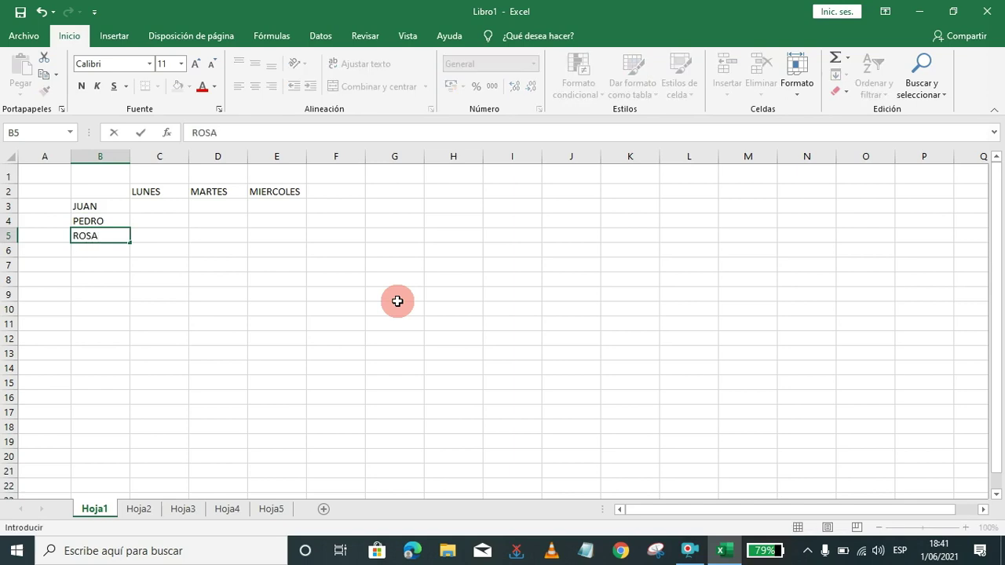
key("Return")
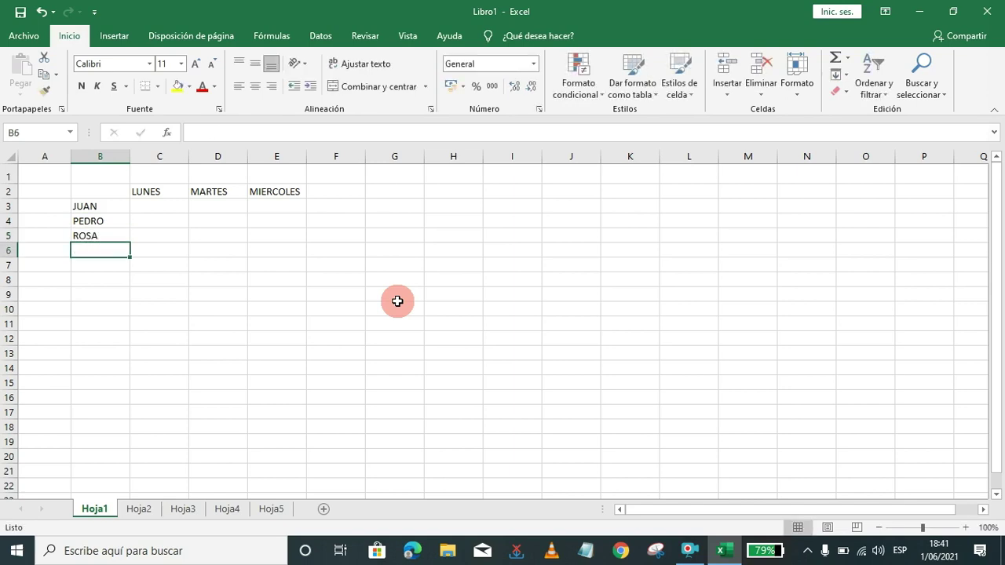
type("SANTOS")
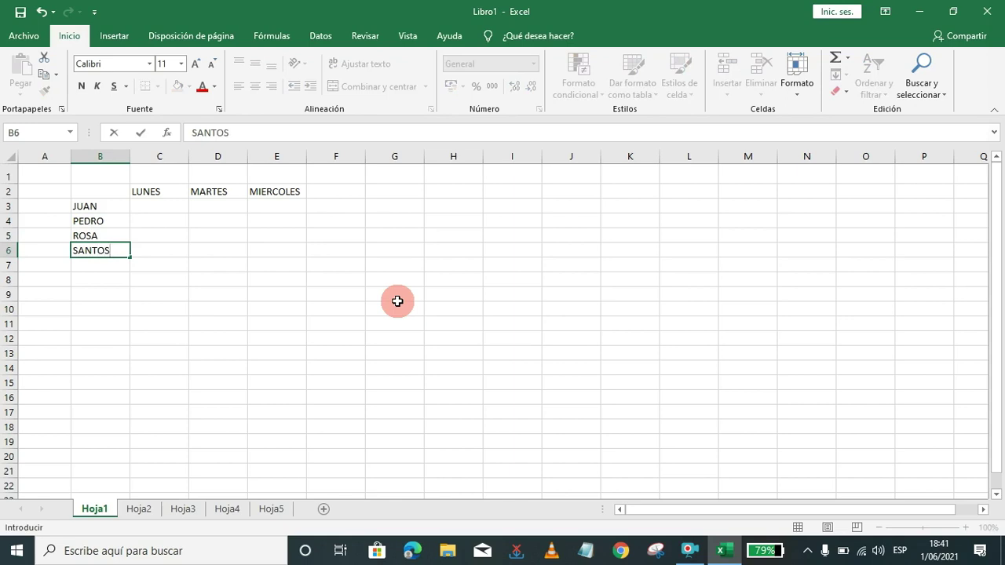
left_click(363, 369)
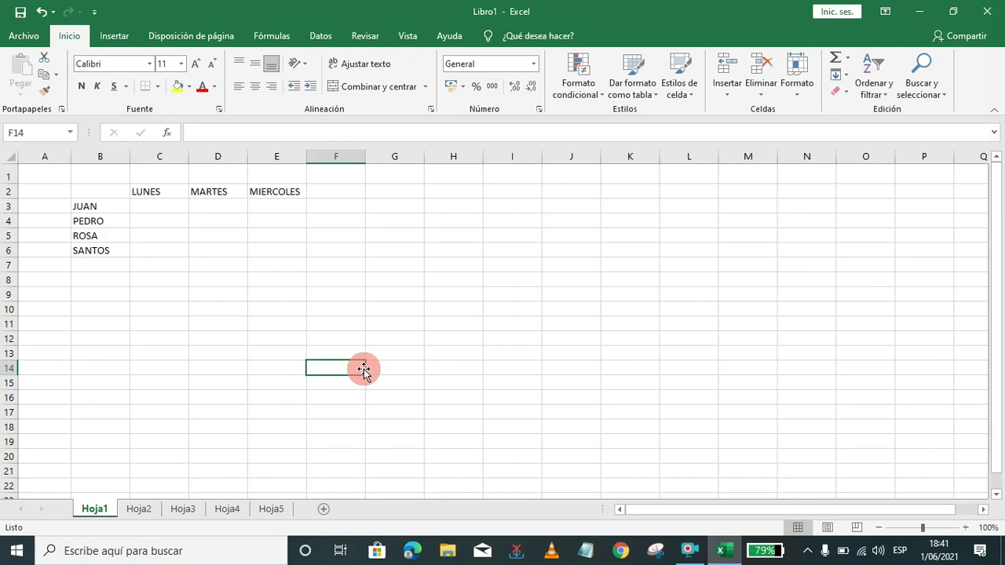
left_click_drag(89, 206, 89, 251)
- Enter JUAN's scores 5, 4, 3 and PEDRO's 5, 5, 5 in C3:E4
left_click(151, 207)
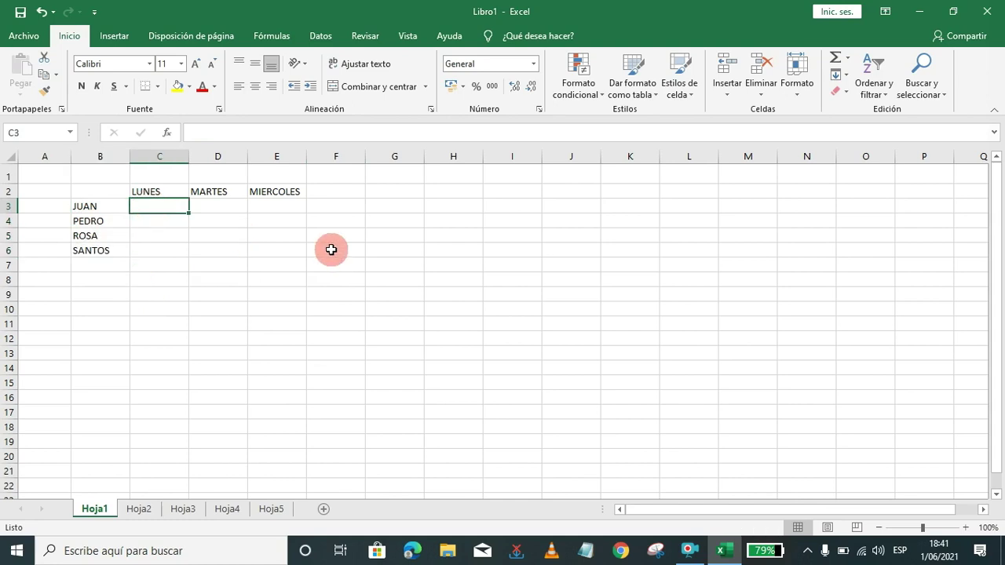
type("5")
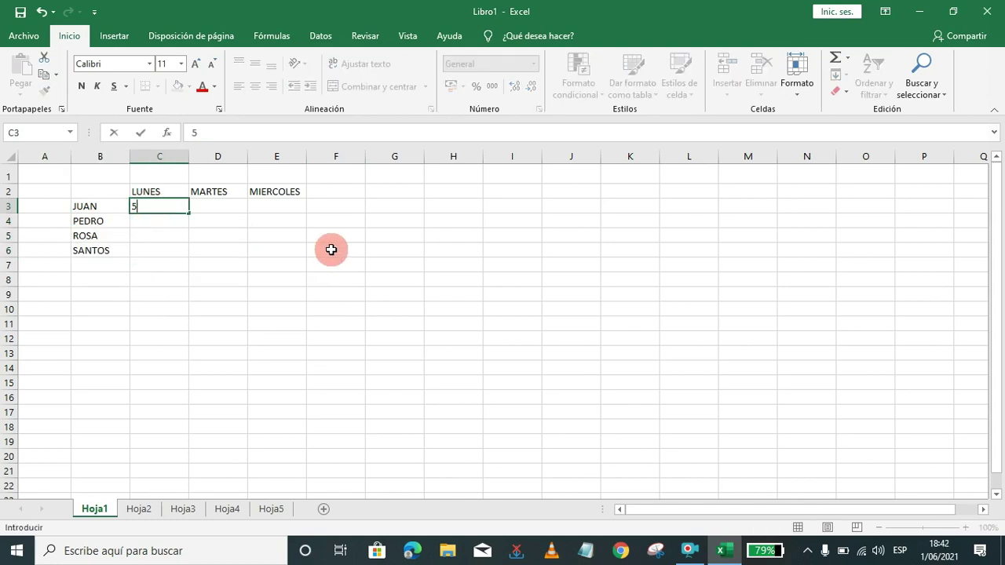
left_click(216, 210)
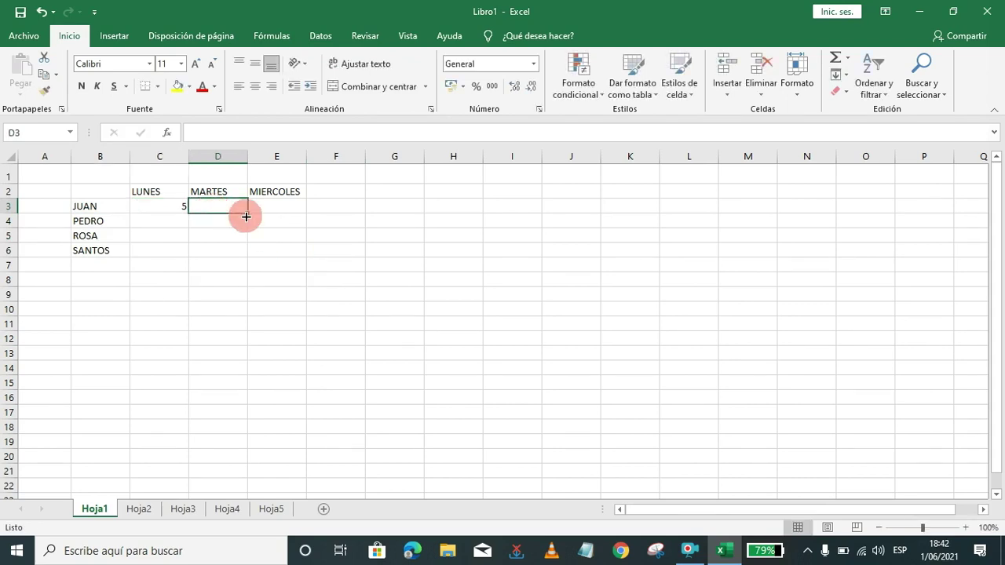
type("4")
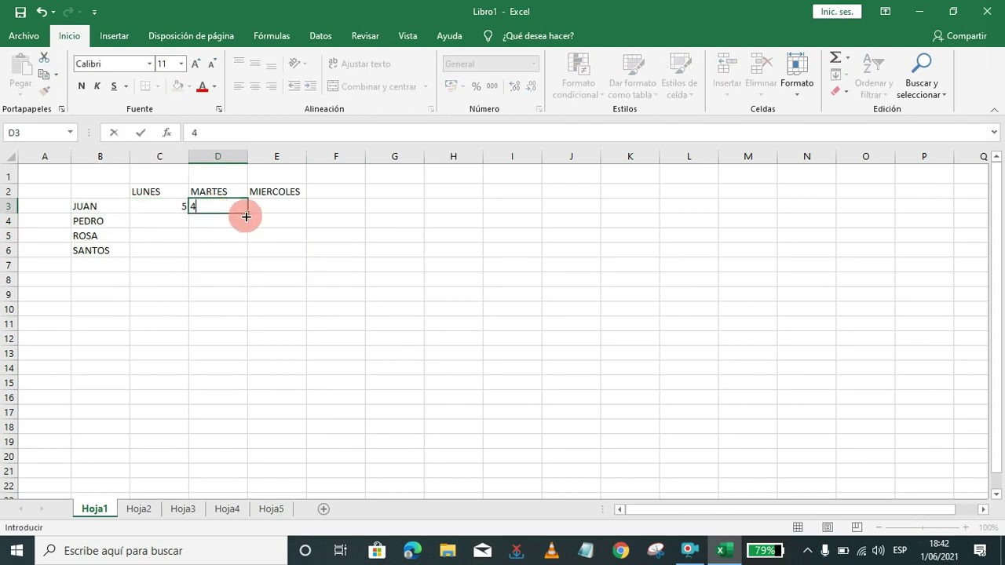
left_click(271, 206)
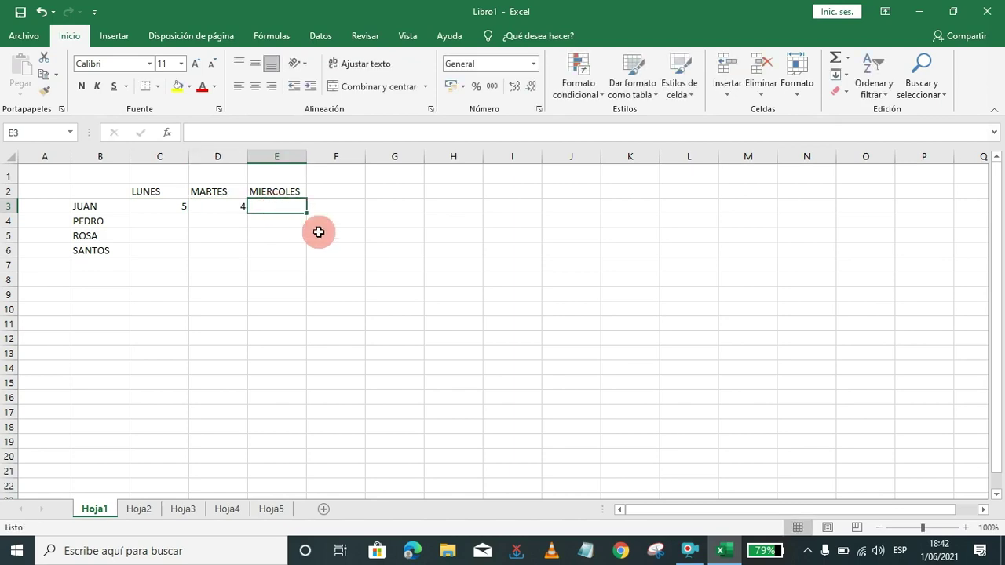
type("3")
left_click(173, 221)
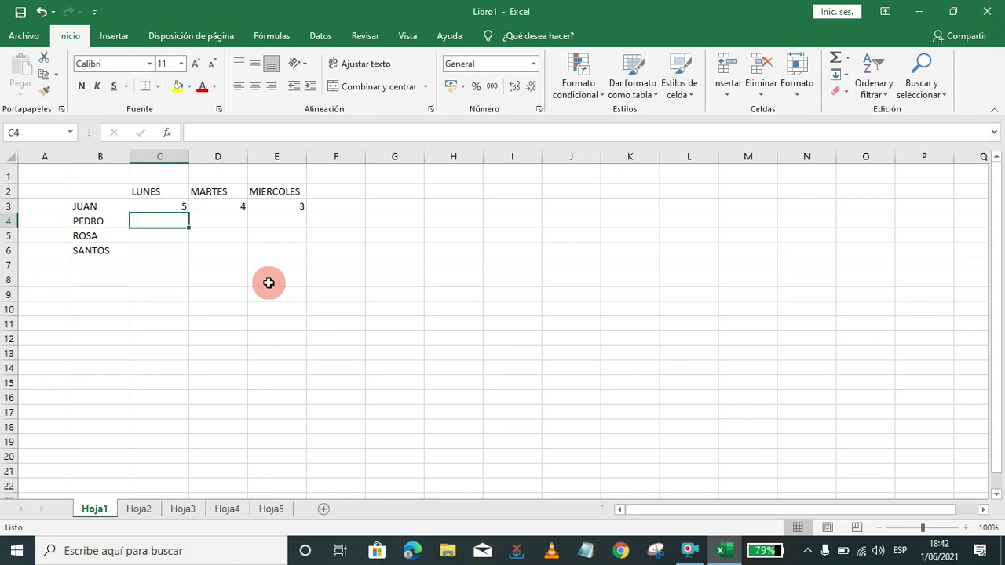
type("5")
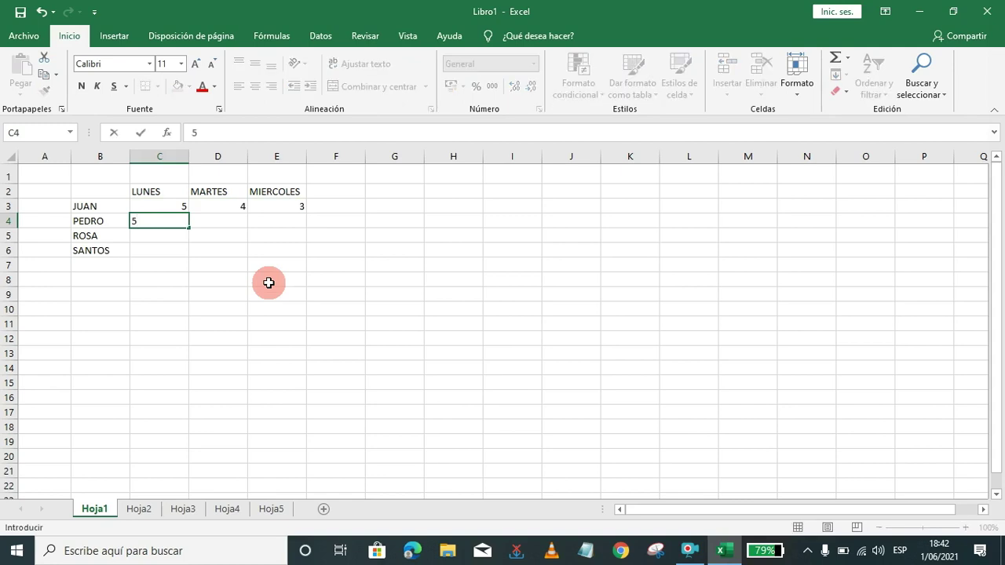
key("Tab")
type("5")
key("Tab")
type("5")
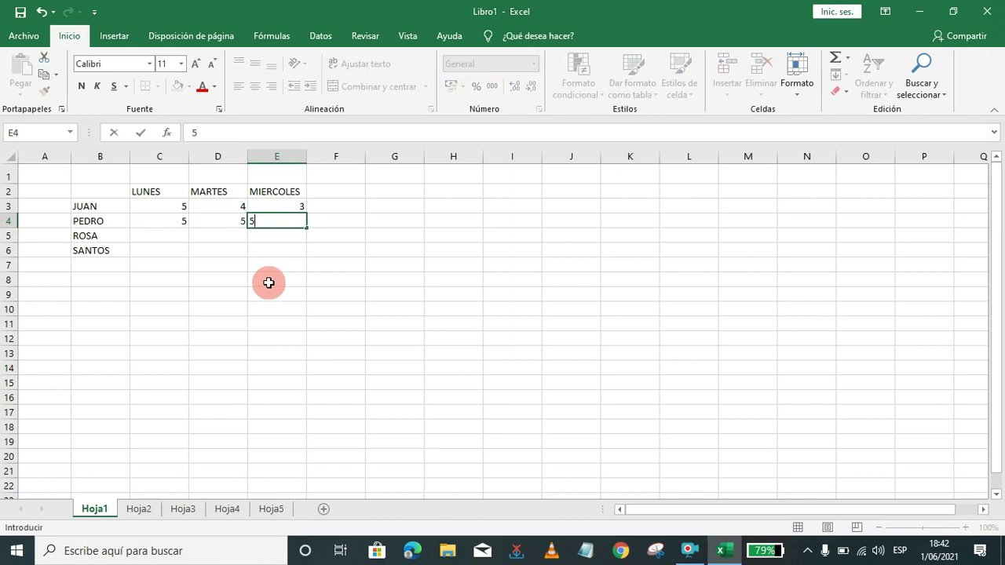
key("Tab")
- Enter ROSA's scores 2, 4, 3 and SANTOS's 1, 0, 2 in C5:E6
left_click(164, 234)
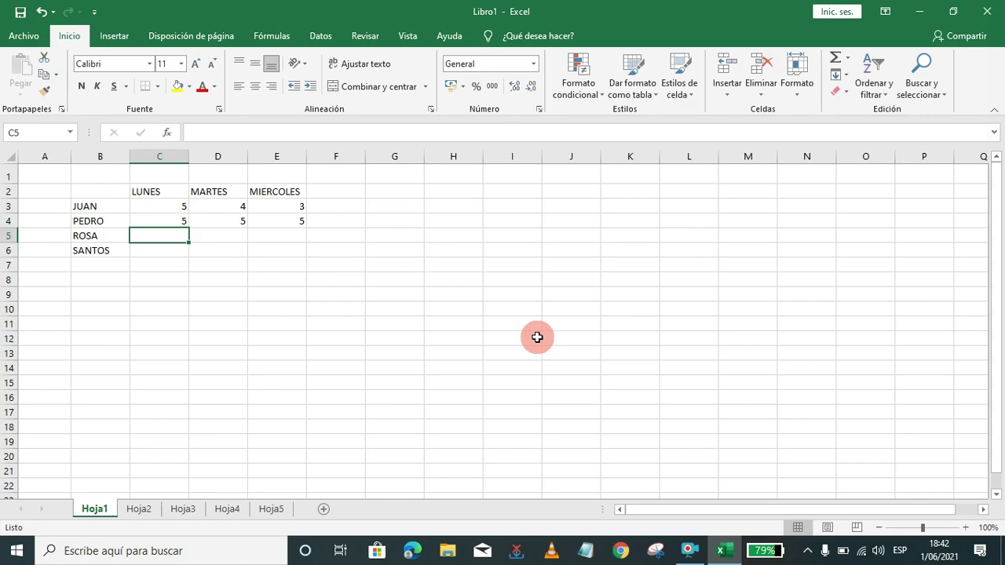
type("2")
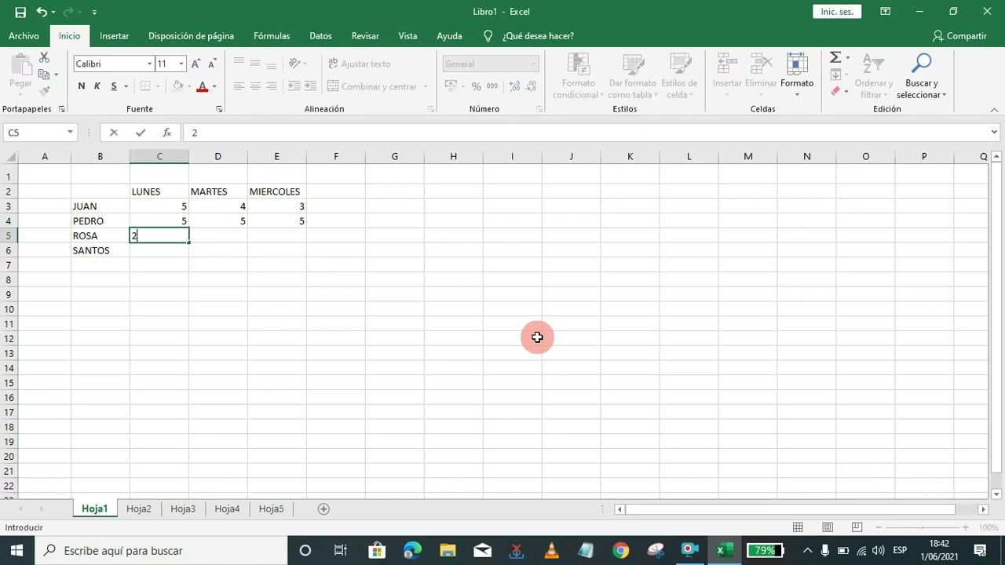
key("Tab")
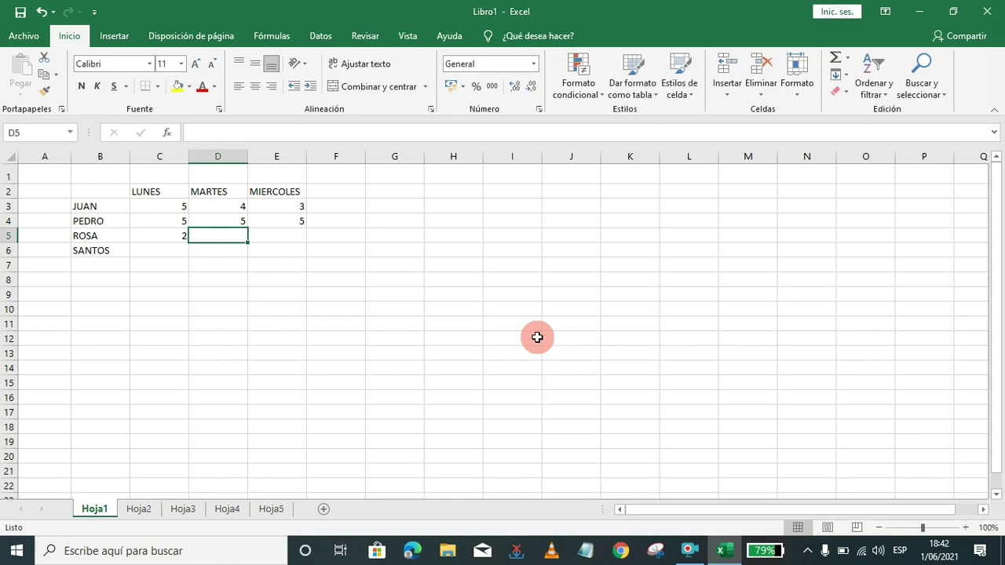
type("4")
key("Tab")
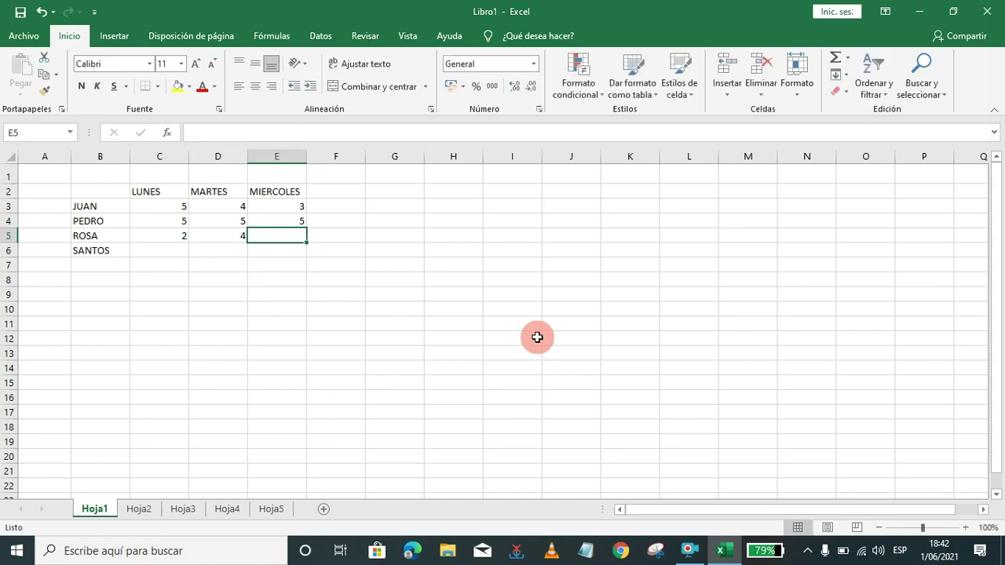
type("3")
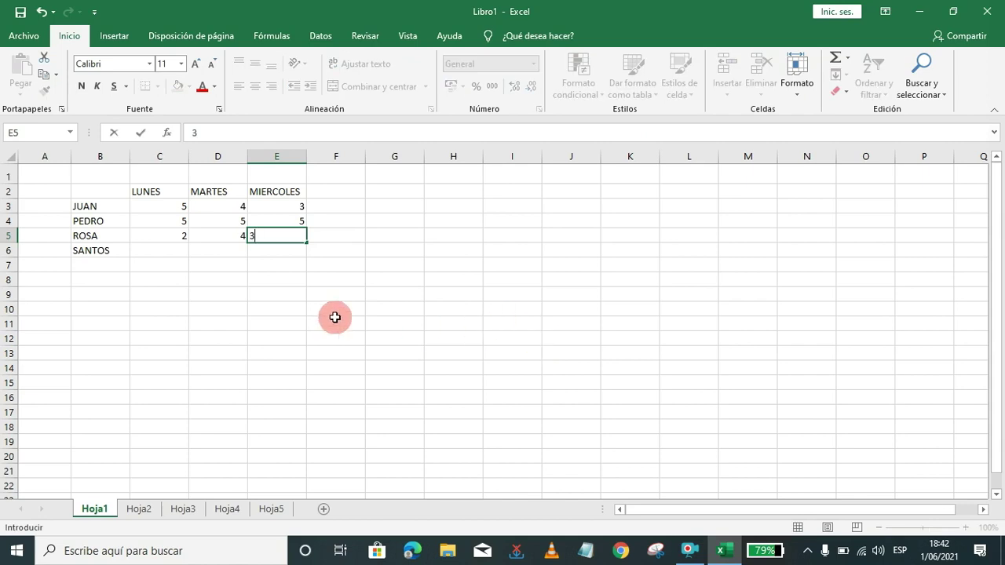
left_click(179, 254)
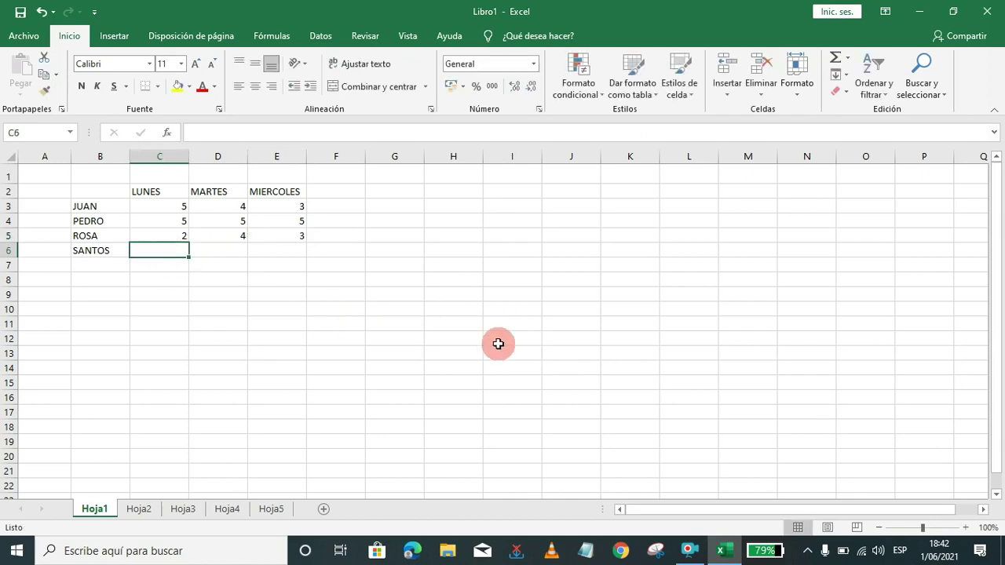
type("1")
key("Tab")
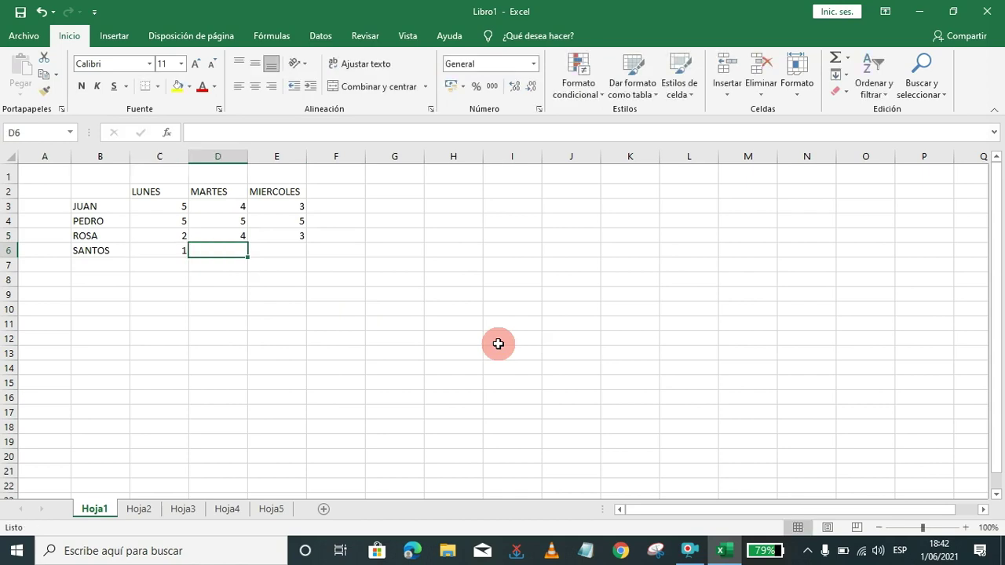
type("0")
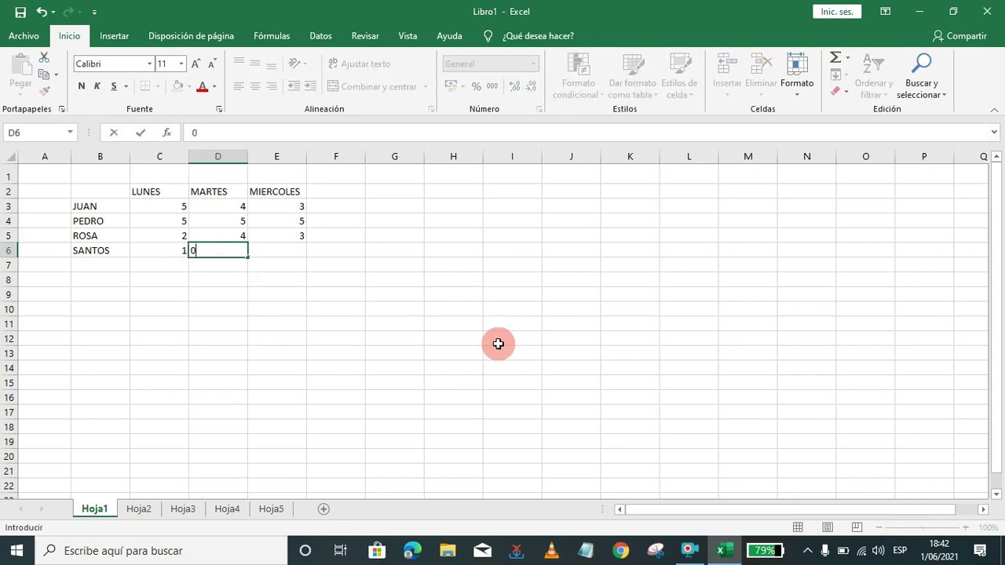
key("Tab")
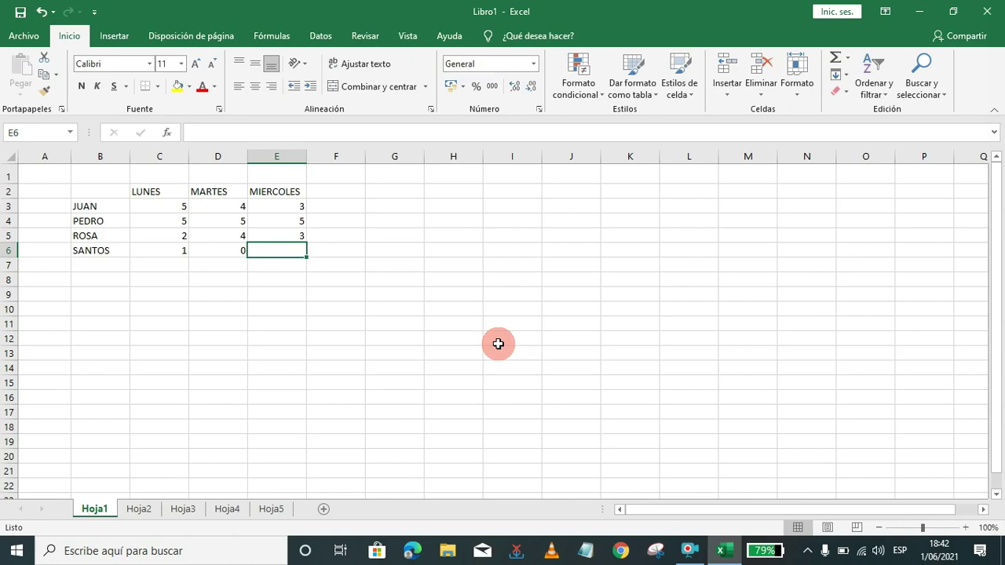
type("2")
left_click(459, 405)
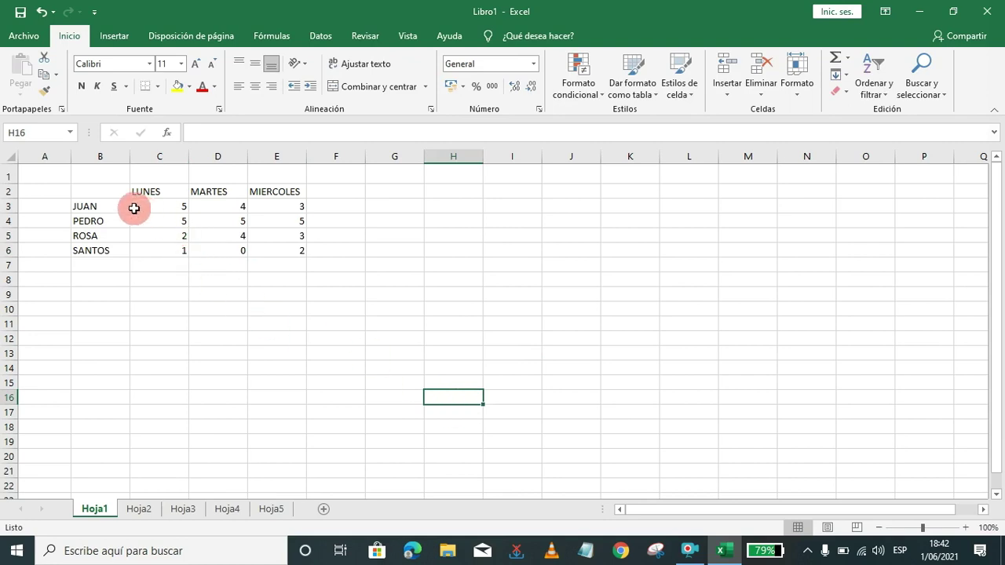
- Apply Todos los bordes to the table B2:E6
left_click_drag(89, 195, 299, 249)
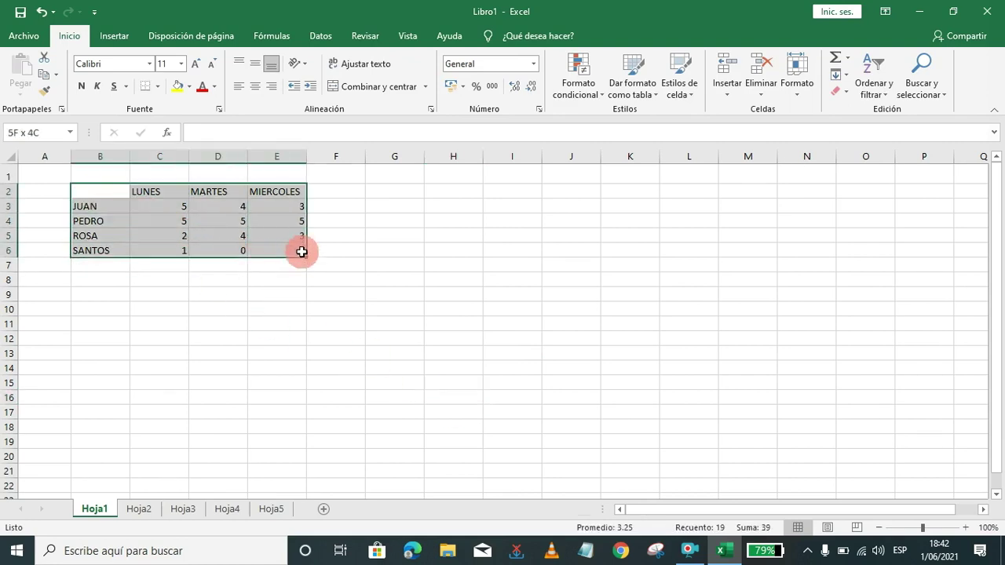
left_click(157, 88)
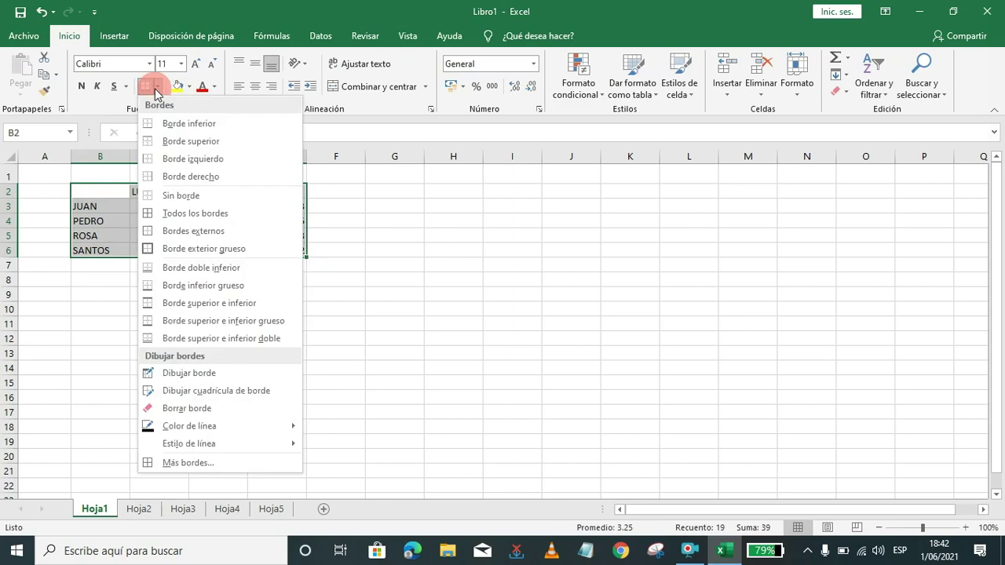
left_click(178, 210)
left_click(207, 333)
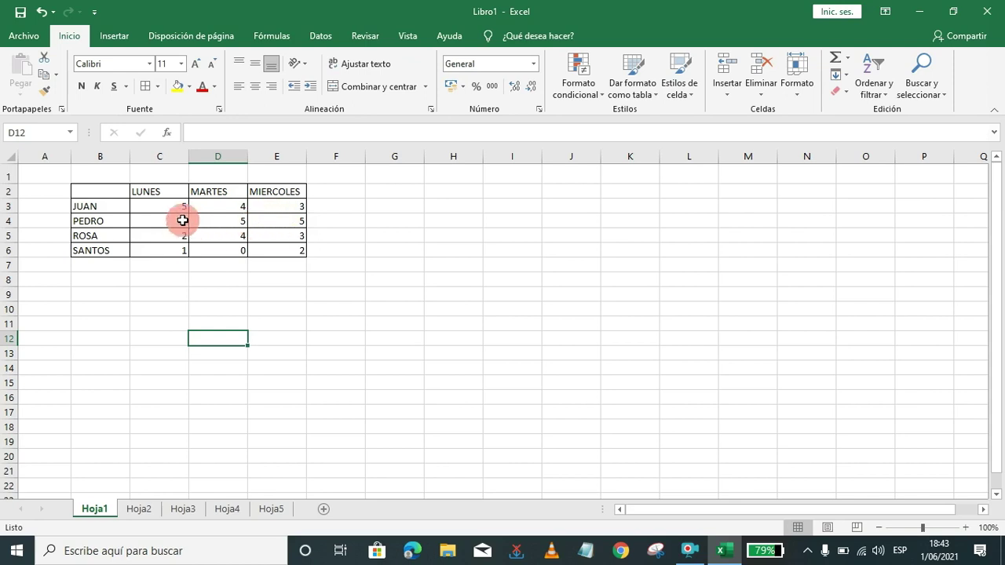
- AutoSum JUAN's scores into F3 and fill =SUMA down to F6 (12, 15, 9, 3)
left_click_drag(156, 205, 325, 210)
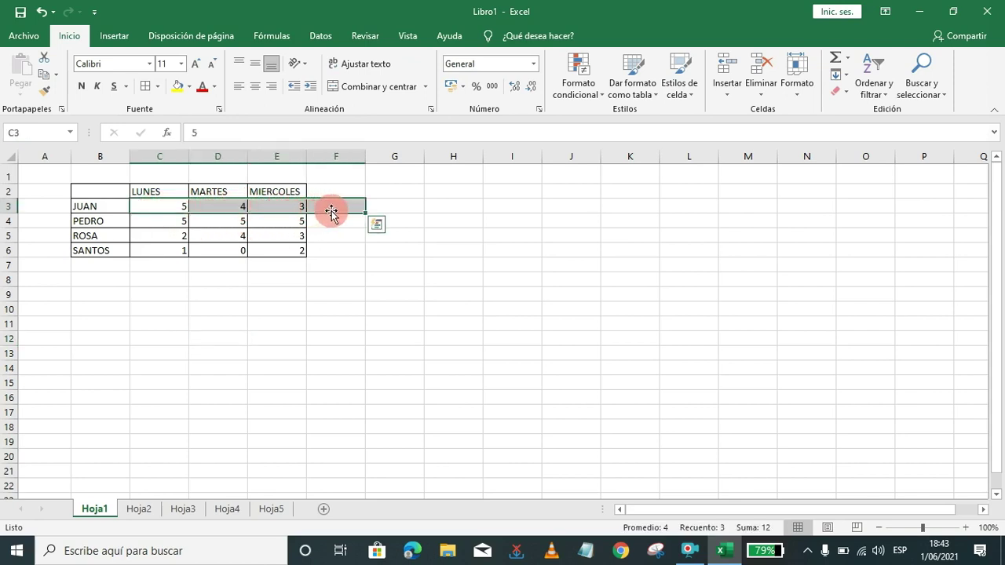
left_click(837, 63)
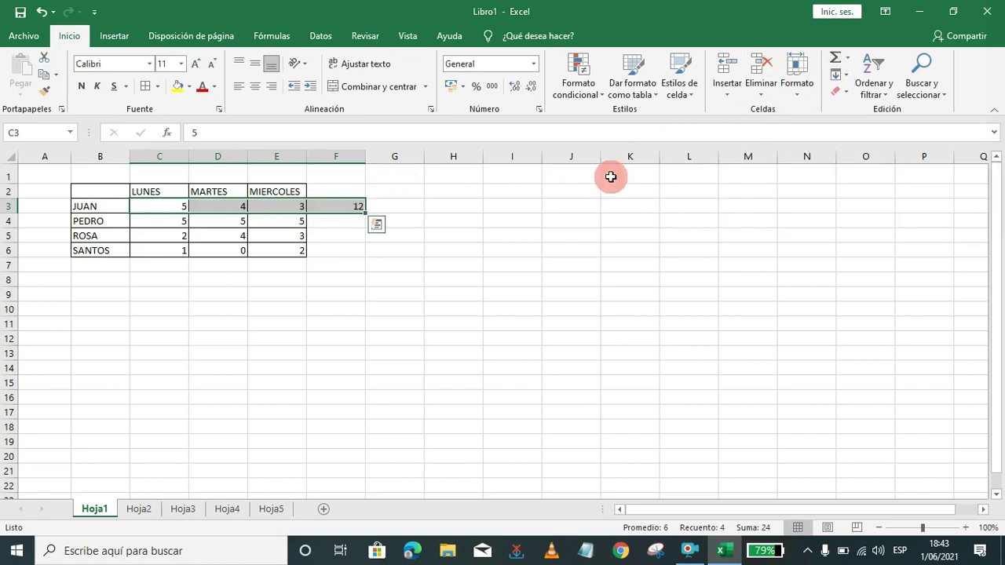
left_click(402, 205)
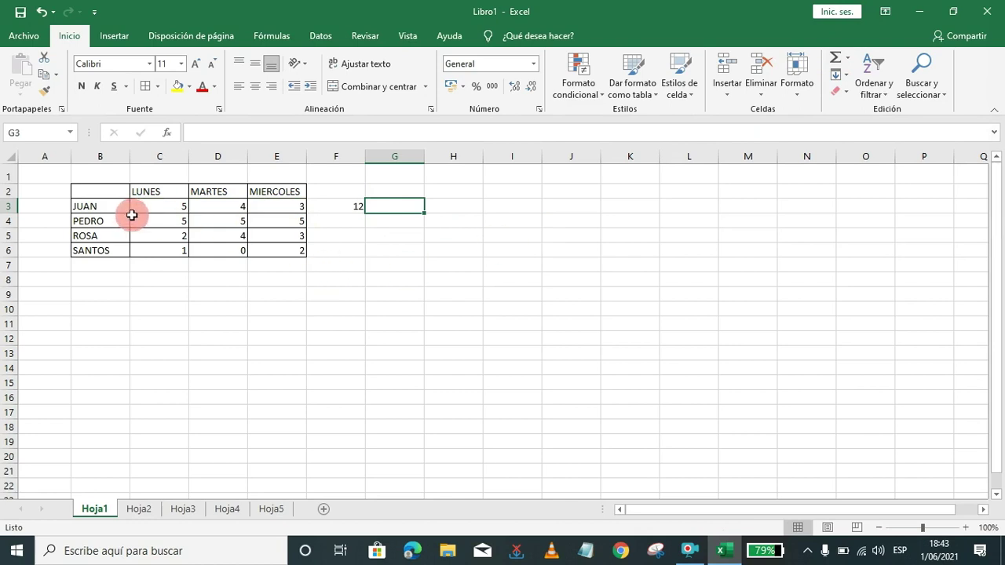
left_click(348, 206)
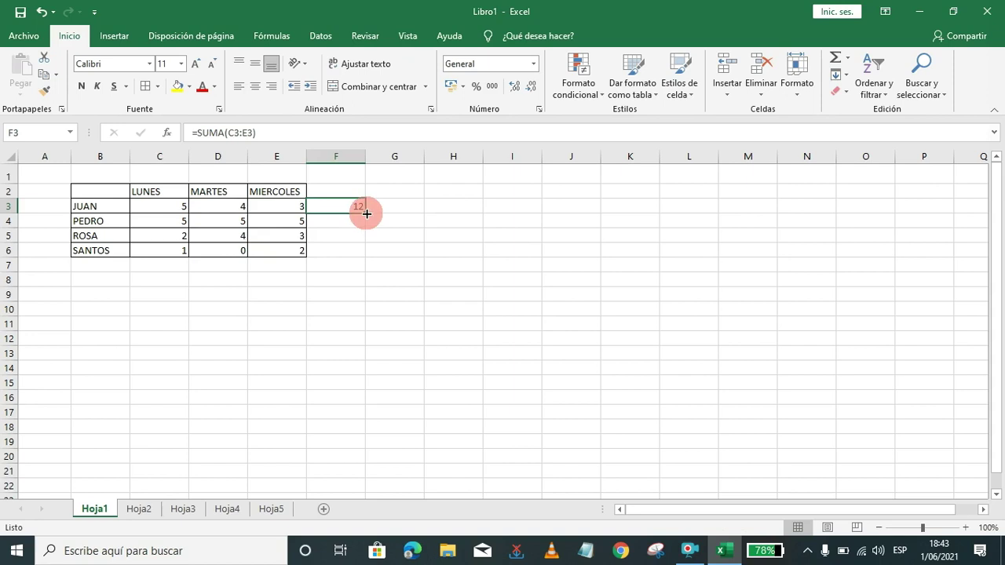
left_click_drag(365, 212, 364, 249)
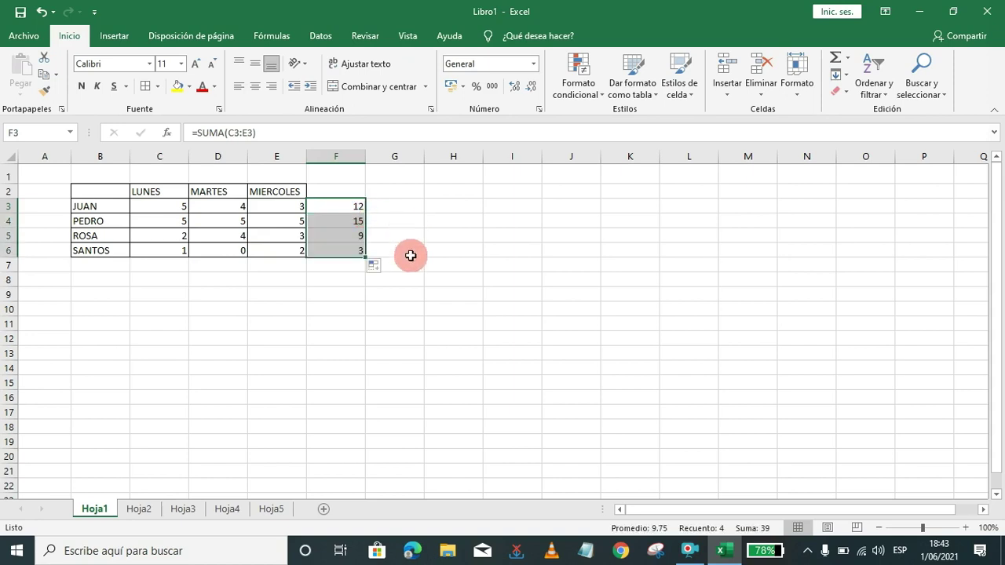
left_click(400, 266)
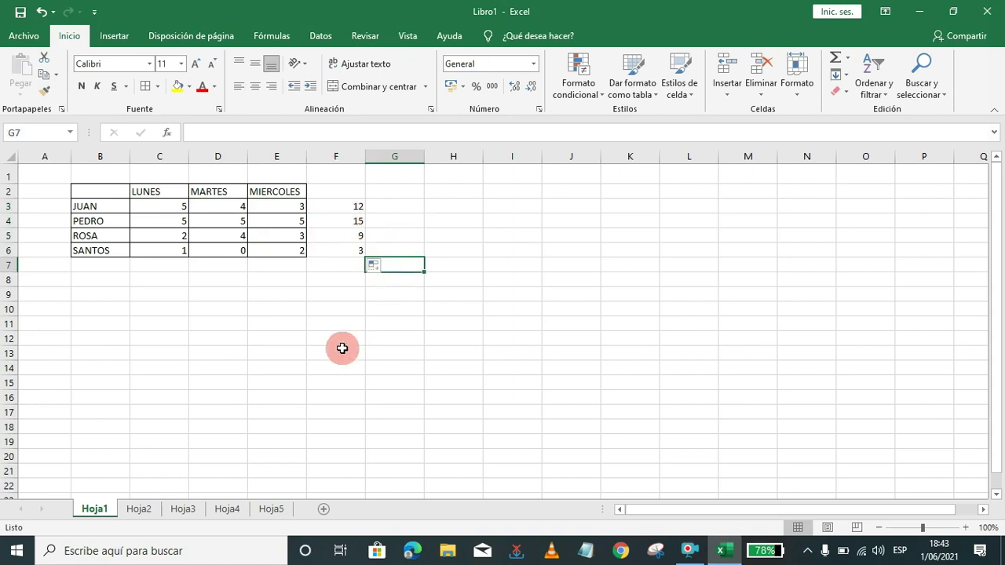
key("ctrl+z")
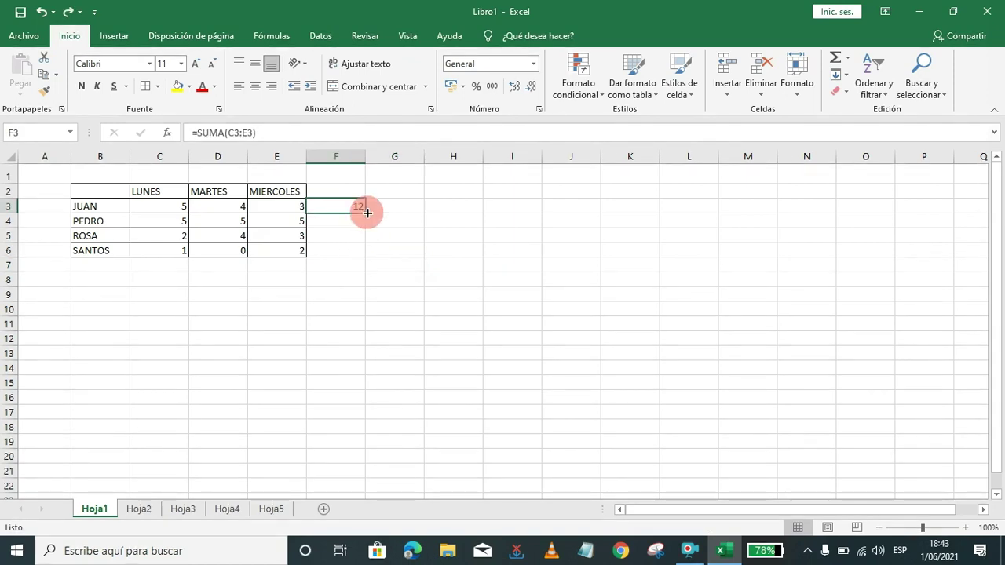
left_click_drag(367, 213, 365, 255)
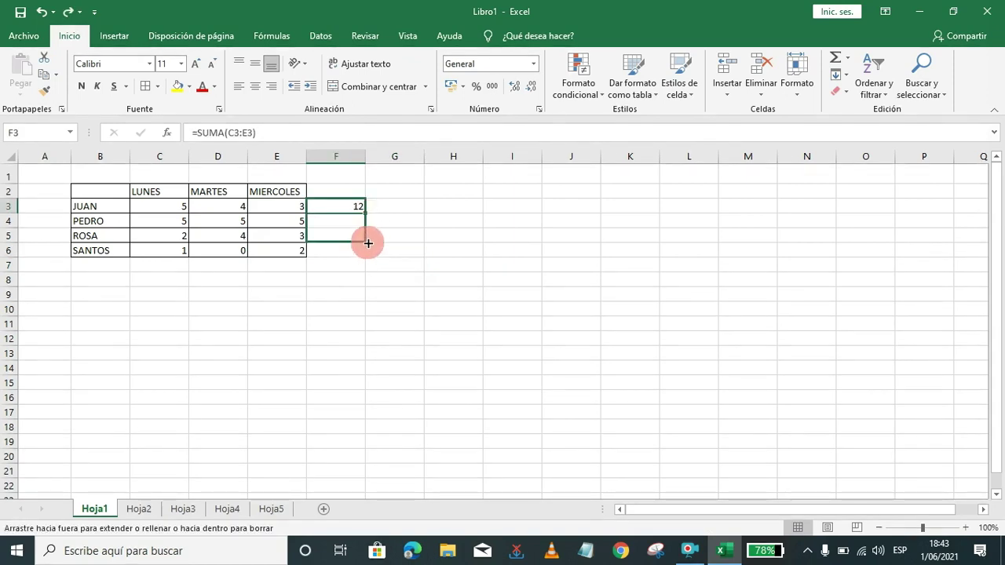
left_click(432, 265)
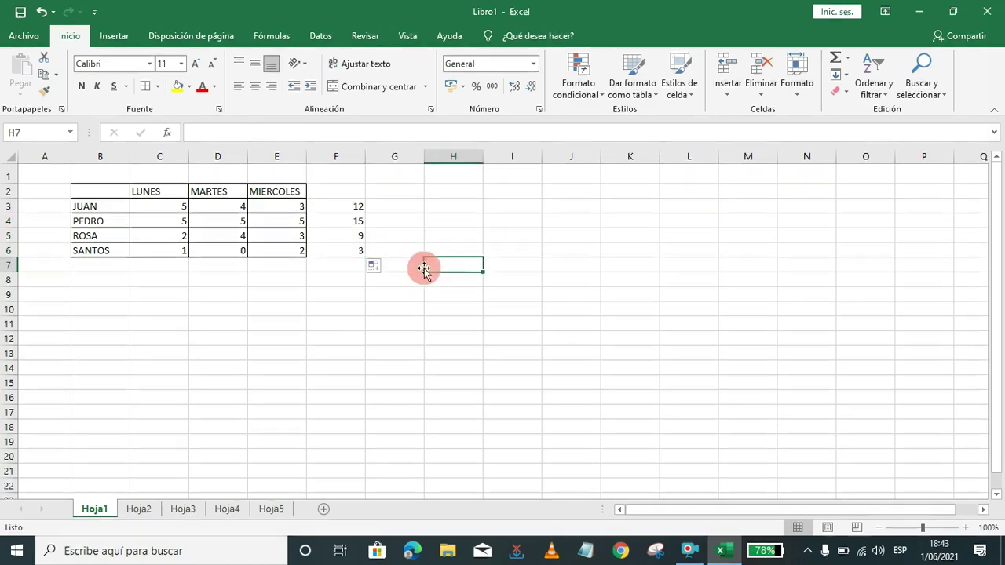
- Enter the heading TOTAL in F2 and centre it
left_click(336, 192)
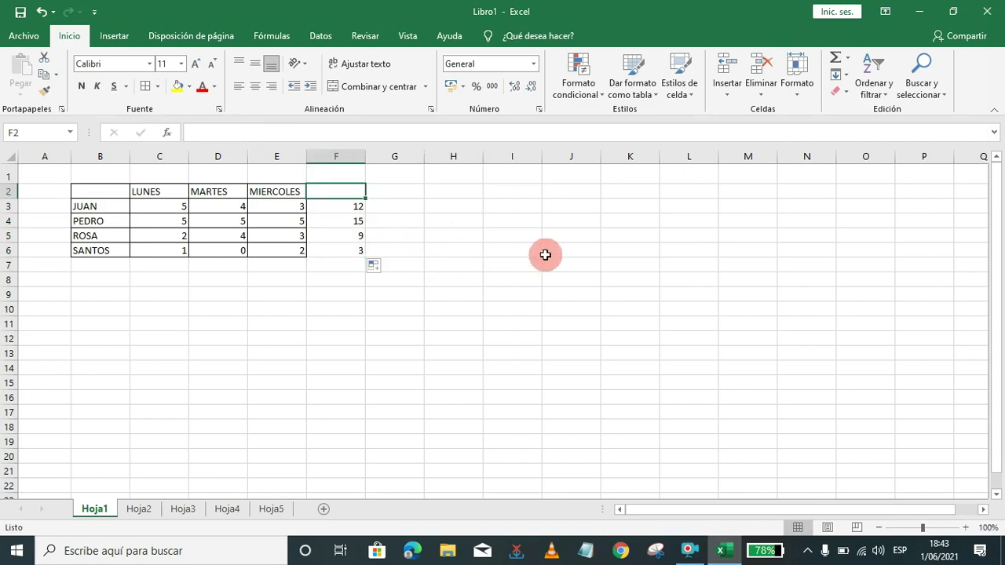
type("TOR")
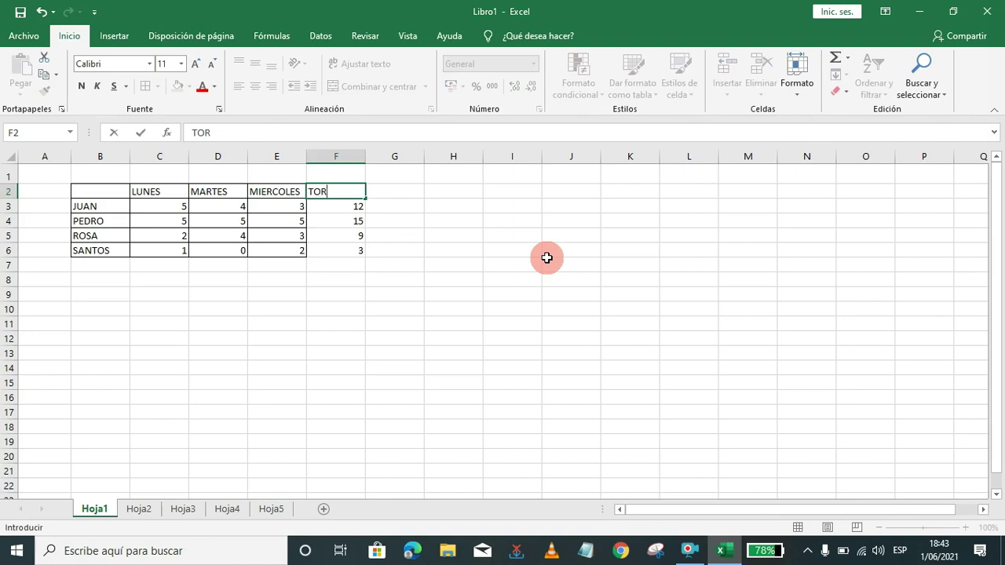
key("BackSpace")
type("TAL")
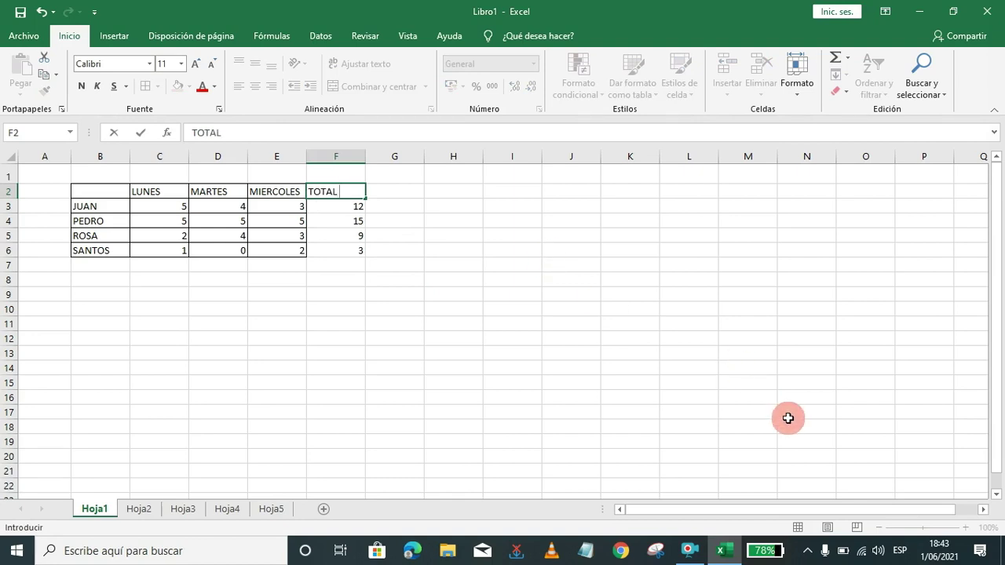
left_click(444, 248)
left_click(332, 193)
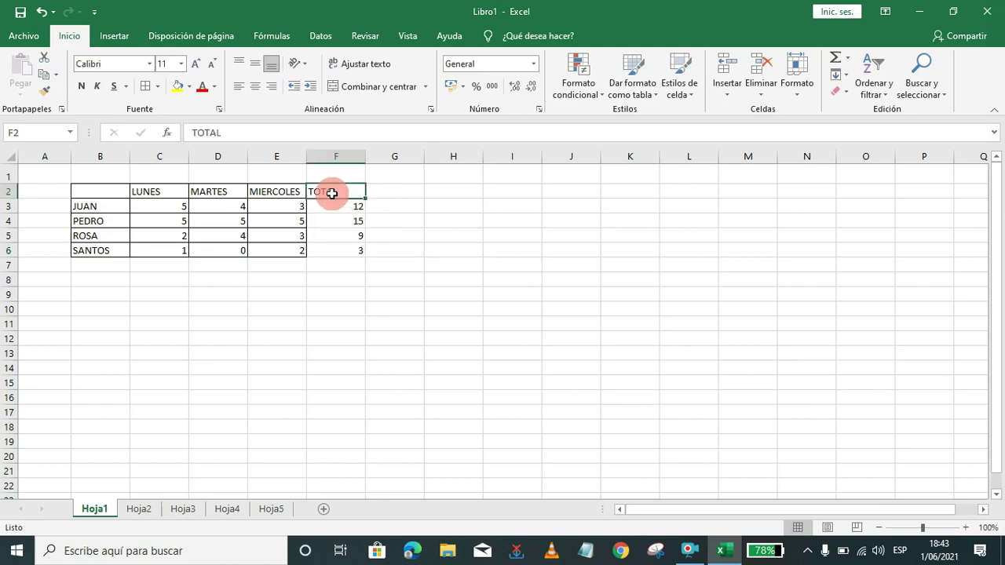
left_click(255, 87)
left_click(457, 222)
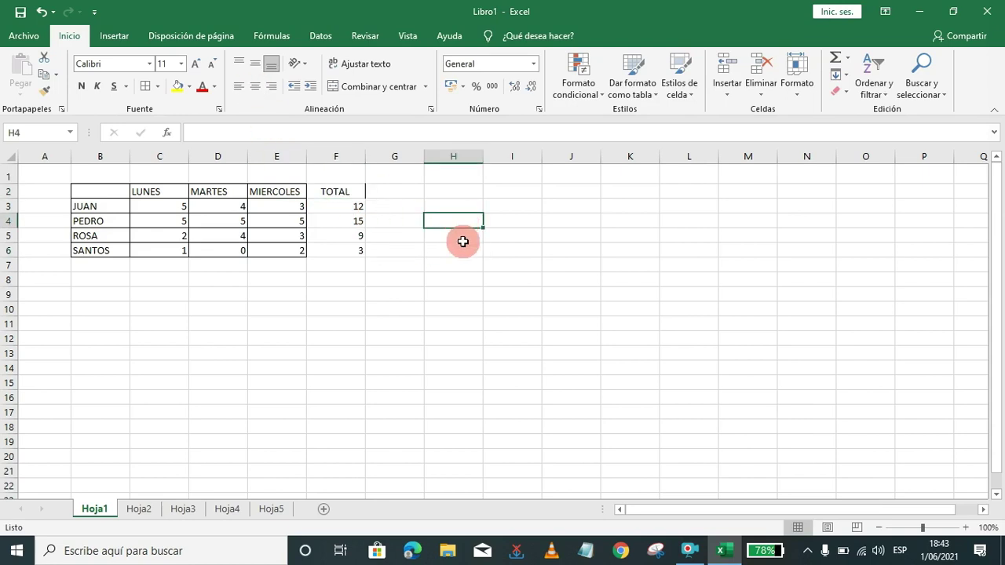
- Fill the TOTAL column cells F2:F6 with a gold background
left_click_drag(332, 192, 330, 250)
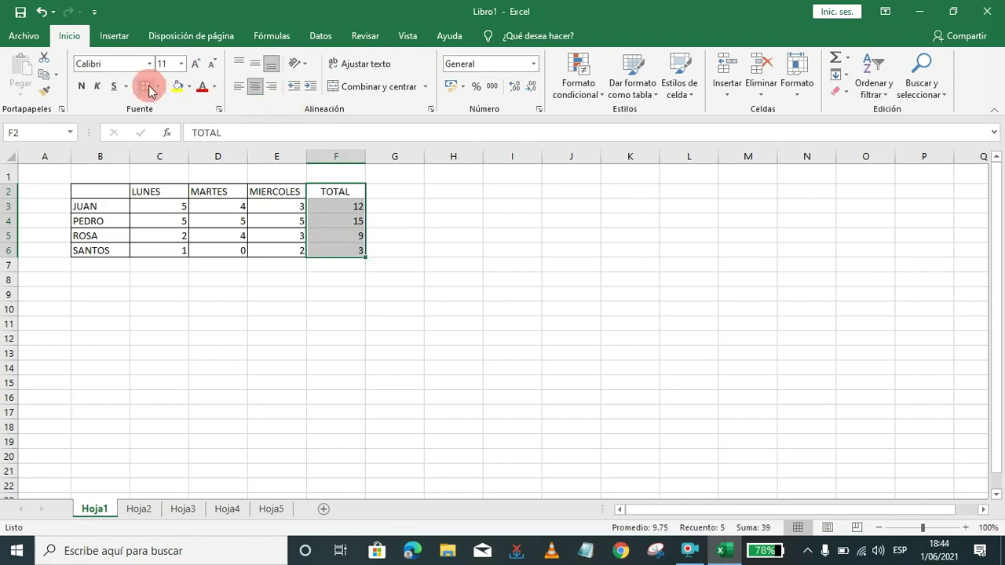
left_click(214, 87)
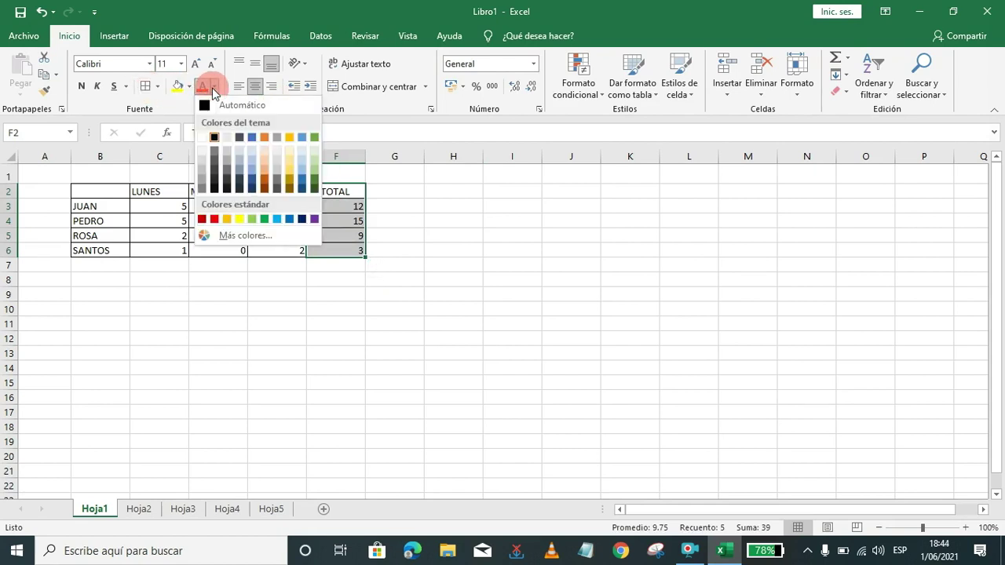
left_click(189, 86)
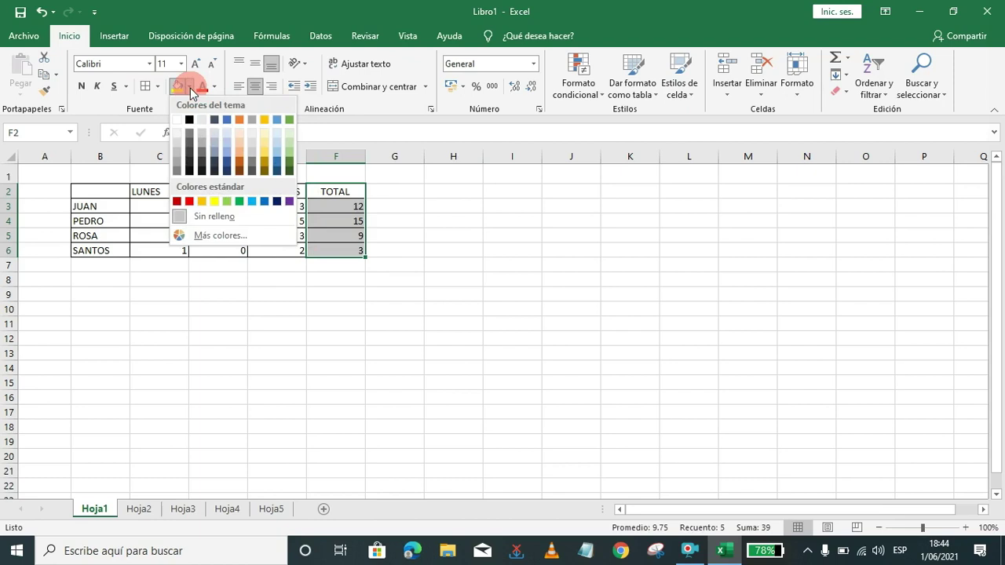
left_click(264, 156)
left_click(446, 263)
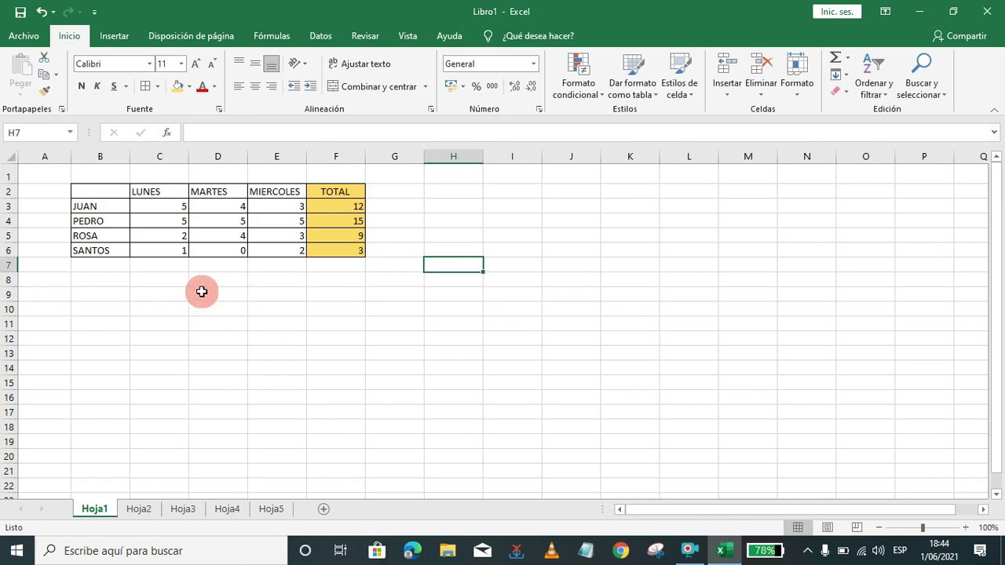
left_click(154, 192)
- AutoSum LUNES into C7 and copy that total across to MARTES and MIERCOLES in D7:E7
left_click_drag(155, 192, 153, 264)
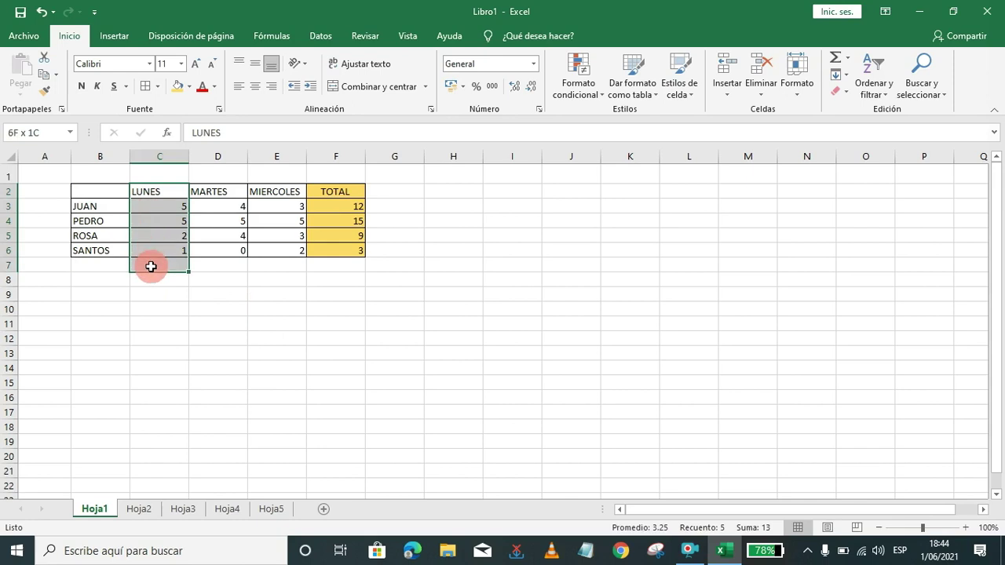
left_click(837, 61)
left_click(238, 325)
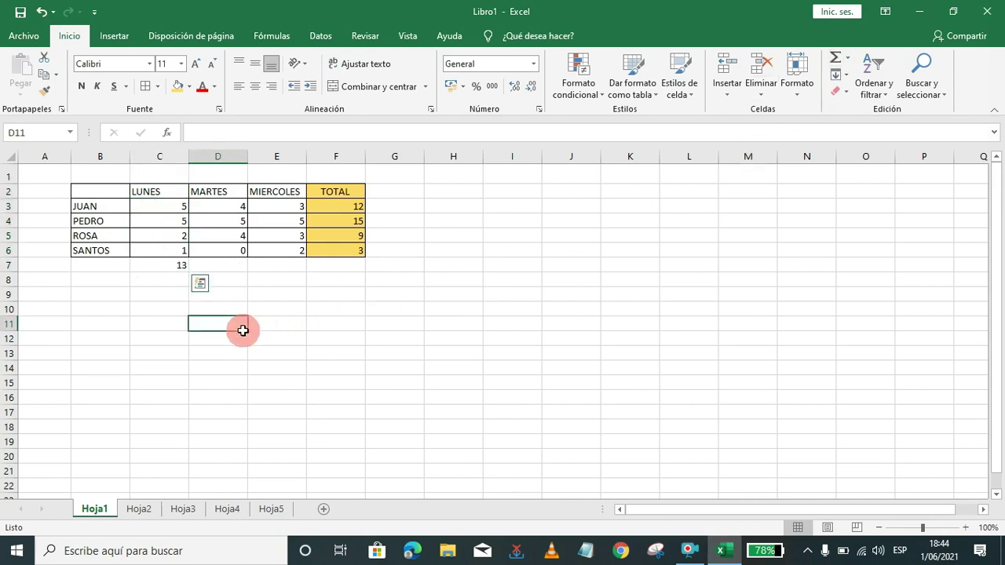
left_click(154, 263)
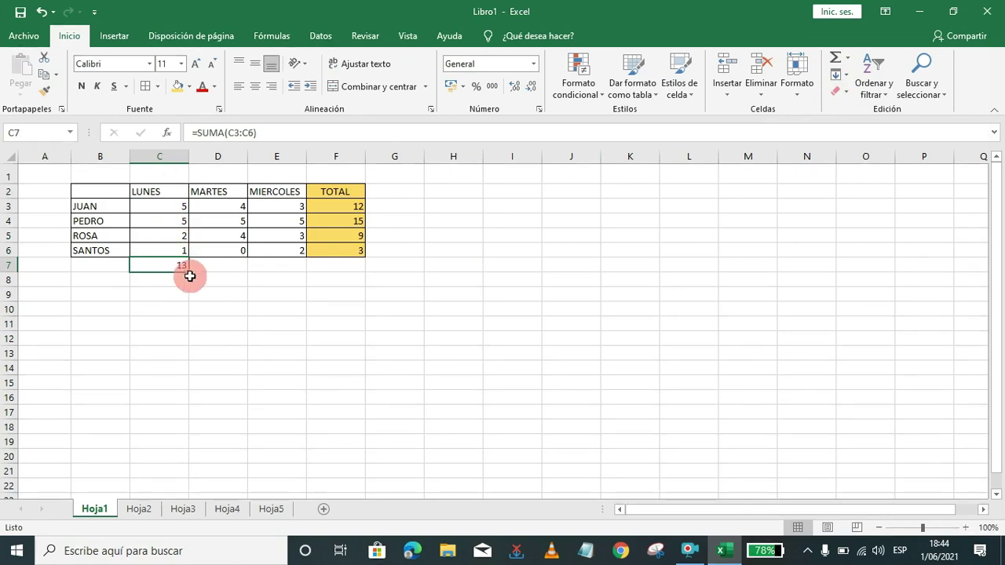
left_click_drag(190, 272, 292, 274)
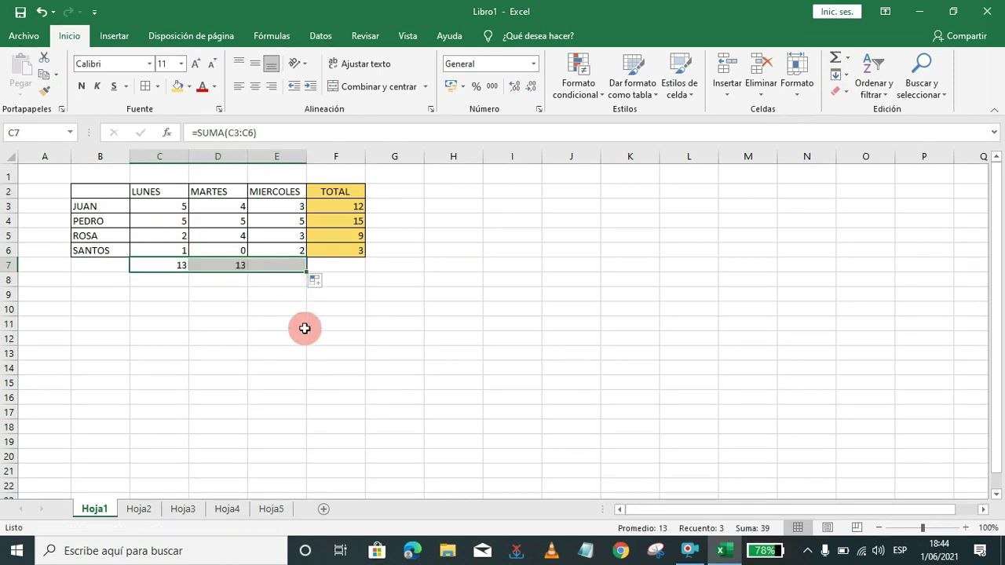
left_click(271, 338)
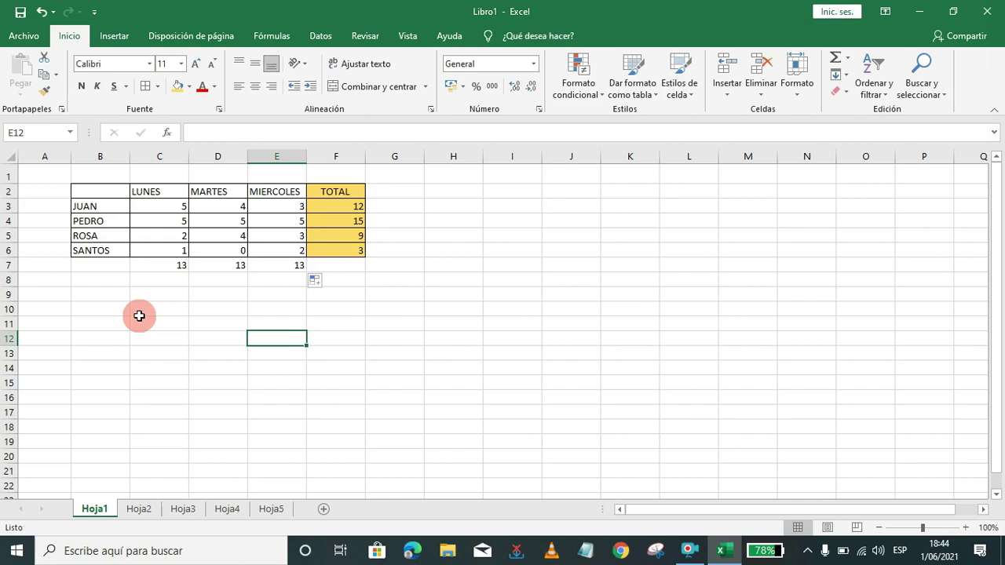
- Give the daily totals in C7:E7 a light green fill
left_click(151, 265)
left_click_drag(151, 265, 275, 266)
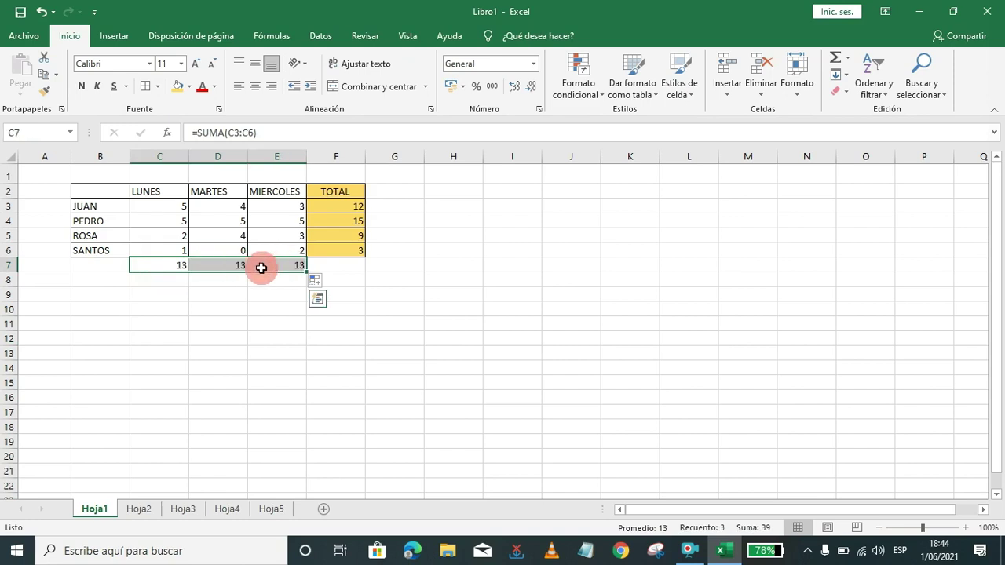
left_click(193, 88)
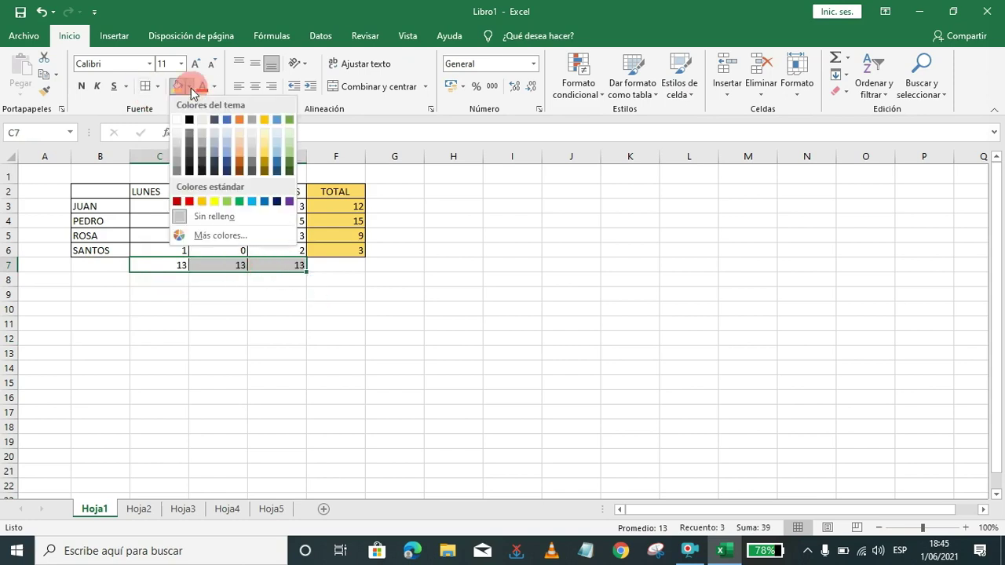
left_click(289, 151)
left_click(335, 281)
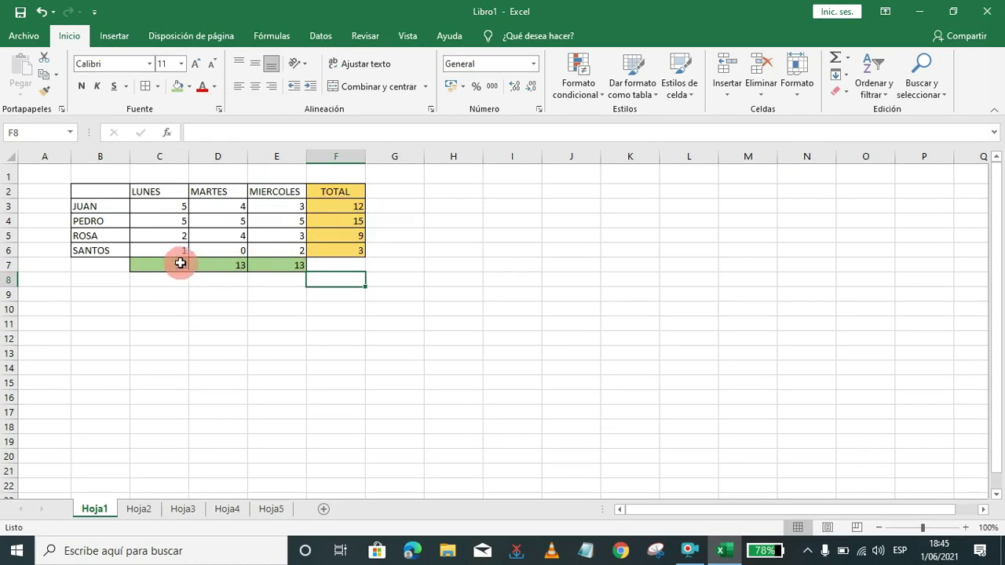
- Sum the totals row into F7 for a grand total of 39
left_click_drag(180, 263, 345, 259)
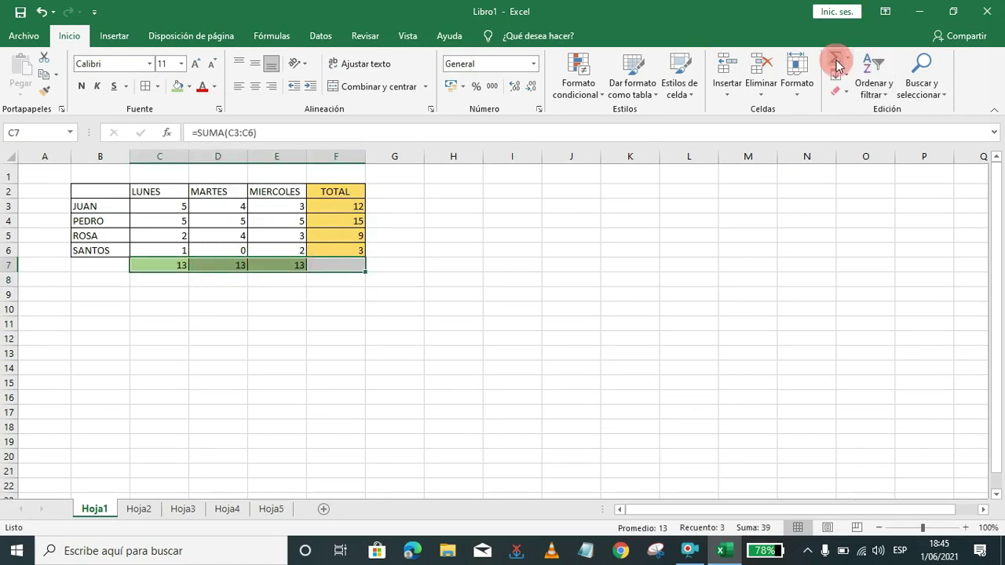
left_click(837, 67)
left_click(512, 279)
- Fill the grand total cell F7 dark orange
left_click(339, 266)
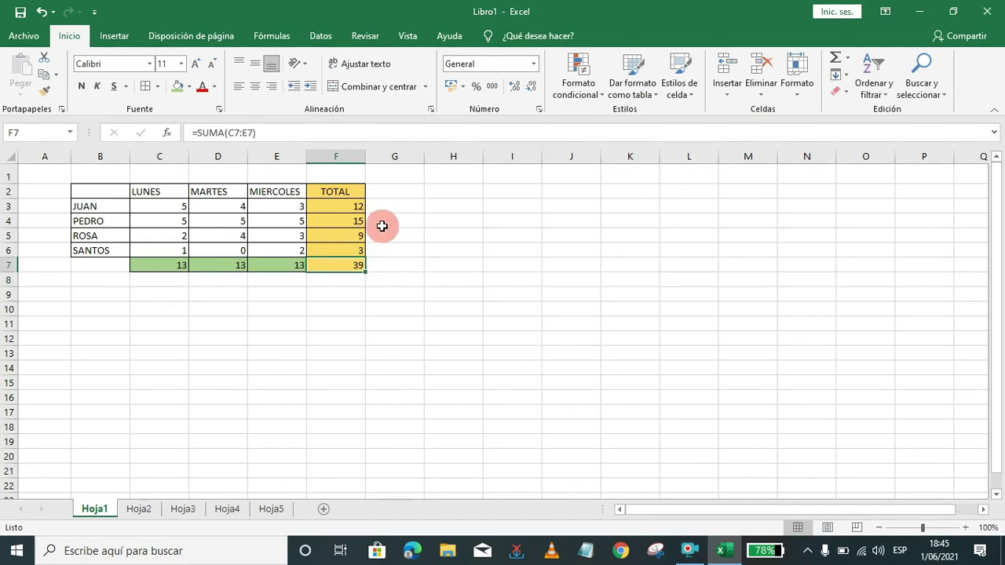
left_click(188, 86)
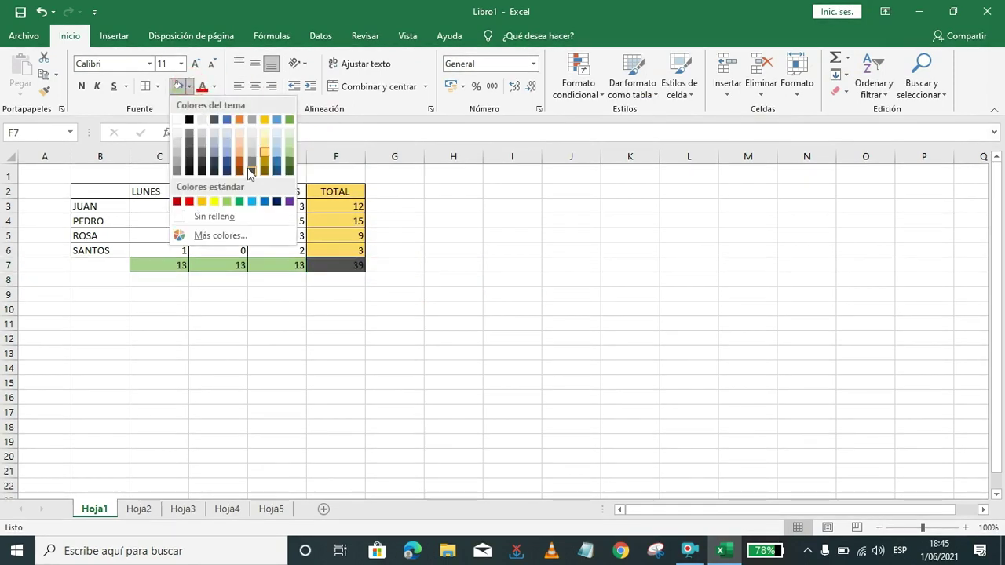
left_click(238, 161)
left_click(467, 250)
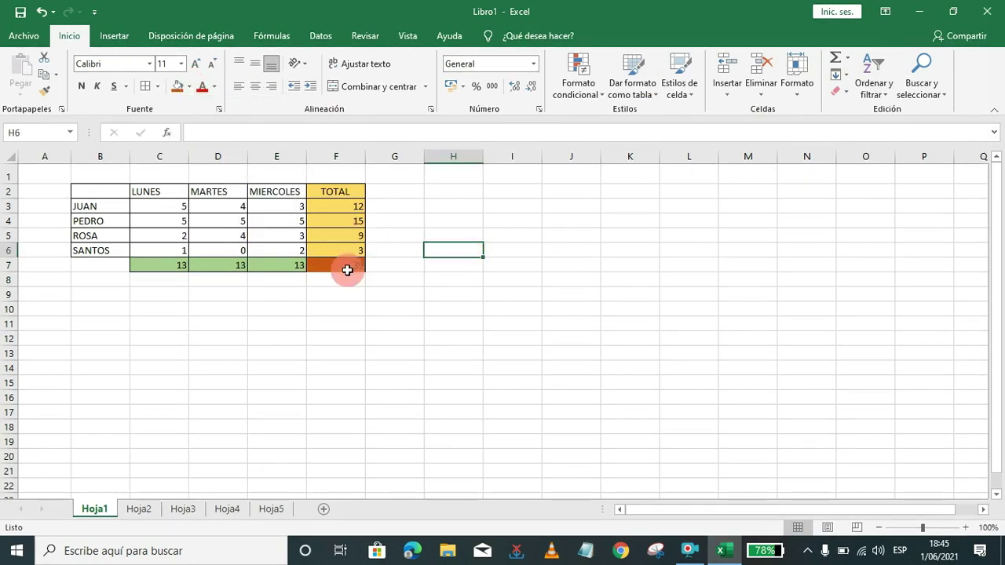
left_click(347, 270)
left_click(579, 267)
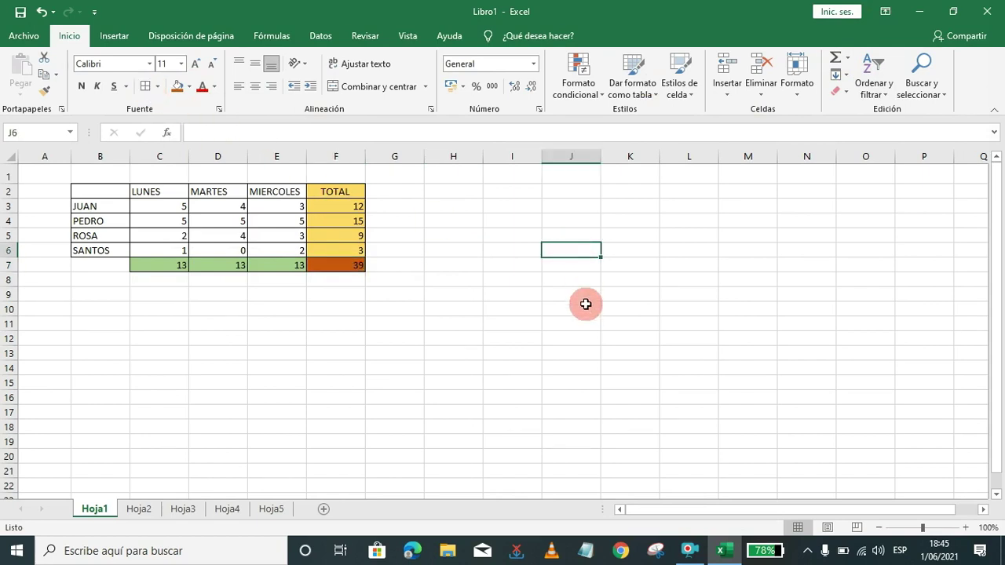
mouse_move(363, 266)
left_mouse_down()
mouse_move(179, 225)
mouse_move(165, 207)
left_mouse_up()
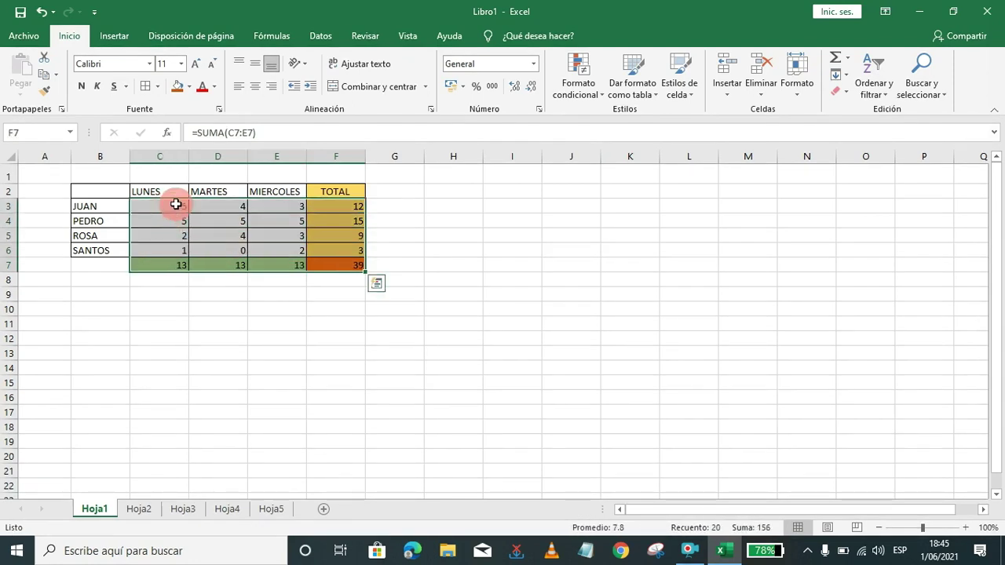
- Set the scores and totals in C3:F7 to Arial Black
left_click(148, 66)
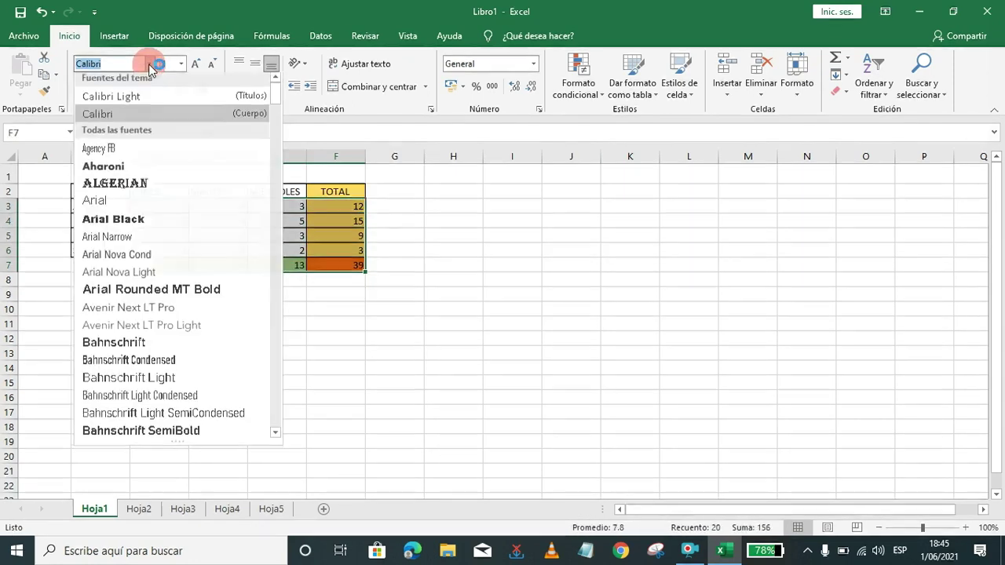
left_click(115, 224)
left_click(404, 280)
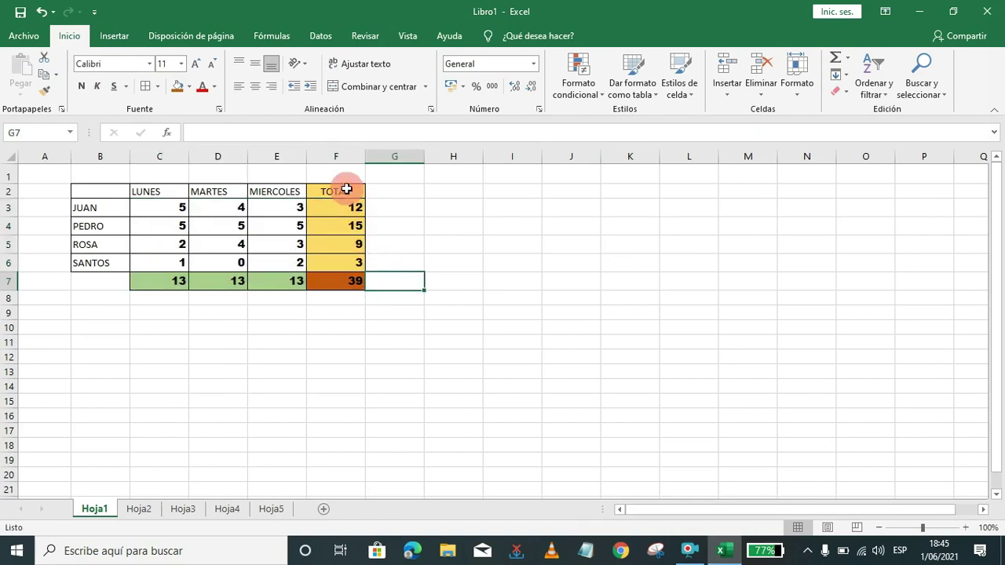
- Make the LUNES to TOTAL header text in C2:F2 dark red
mouse_move(346, 190)
left_mouse_down()
mouse_move(206, 178)
mouse_move(146, 189)
left_mouse_up()
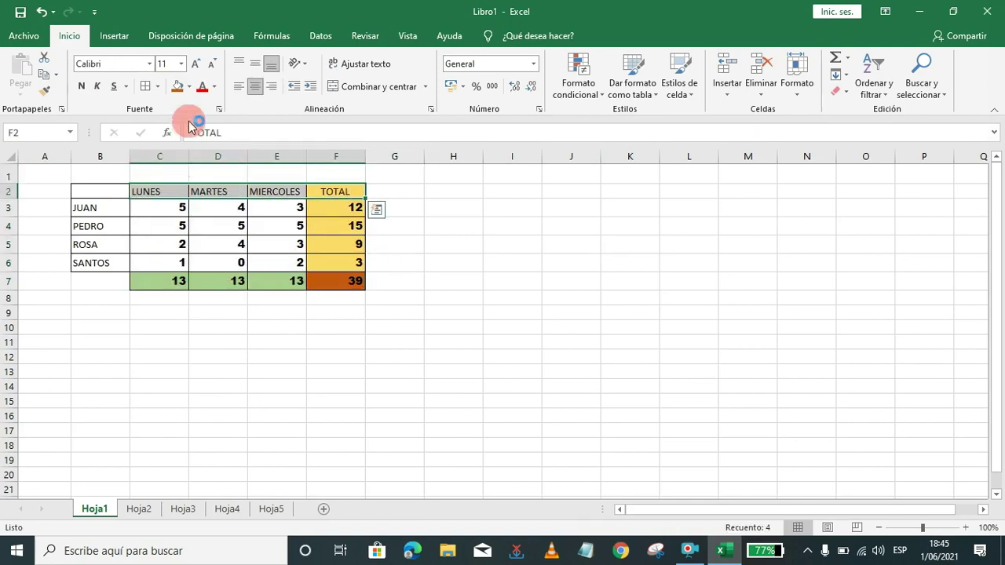
left_click(213, 88)
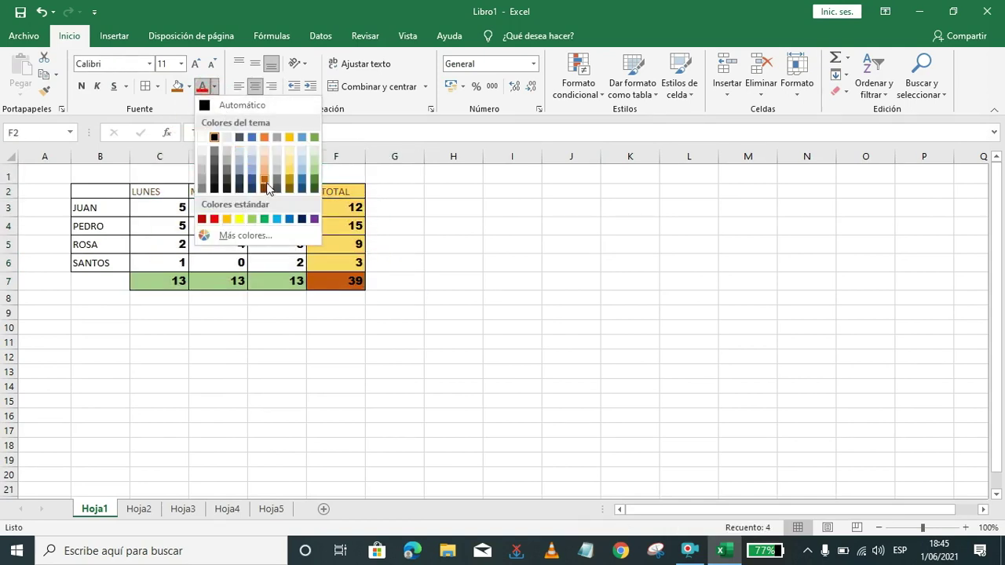
left_click(202, 219)
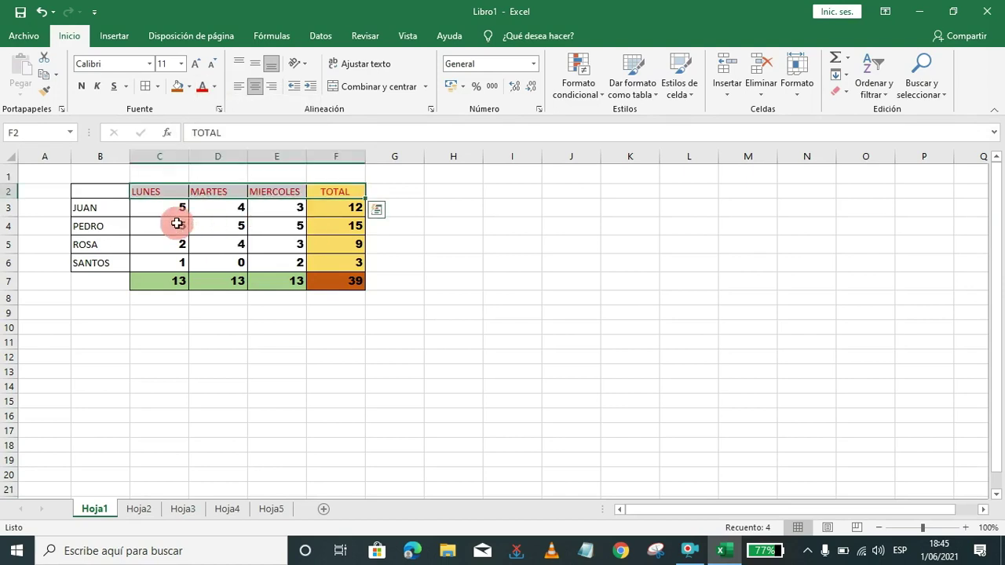
left_click_drag(86, 207, 84, 261)
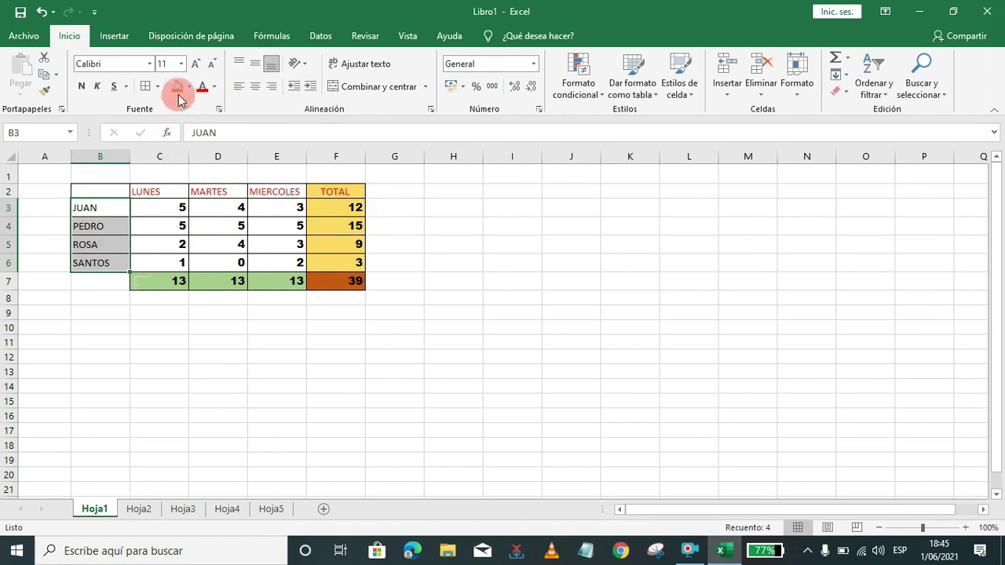
- Format names JUAN to SANTOS in B3:B6 as Arial Rounded MT Bold, blue text
left_click(150, 64)
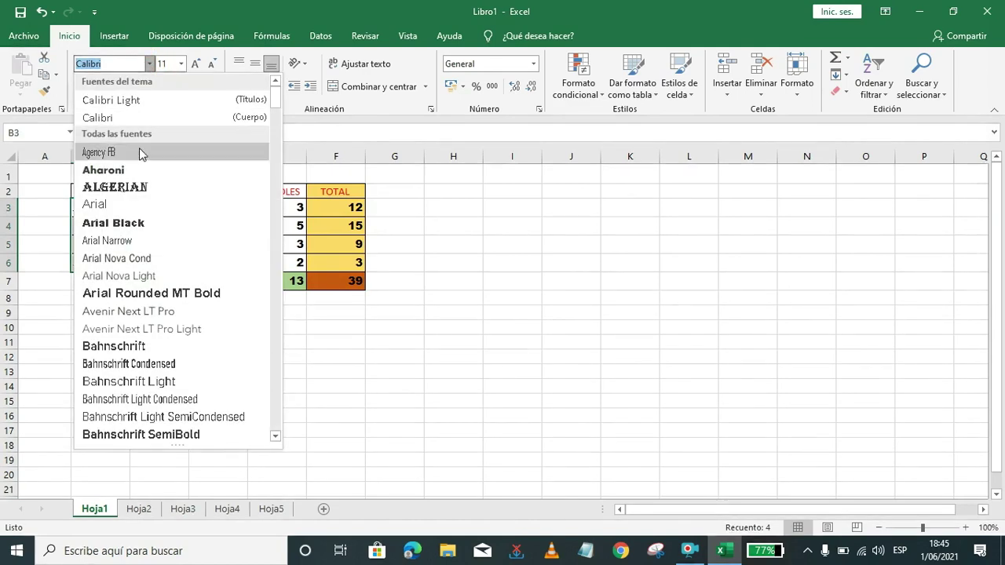
left_click(132, 293)
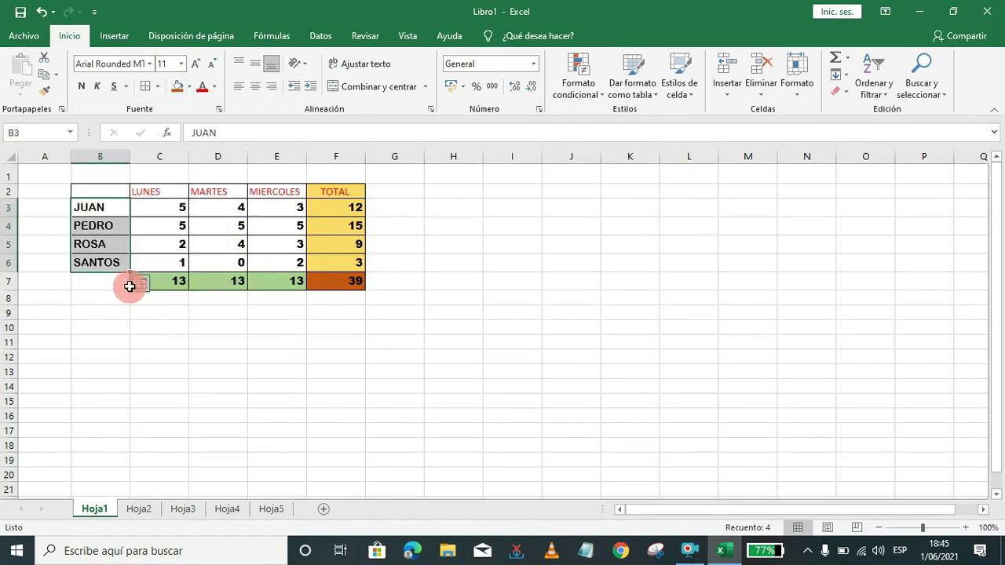
left_click(213, 88)
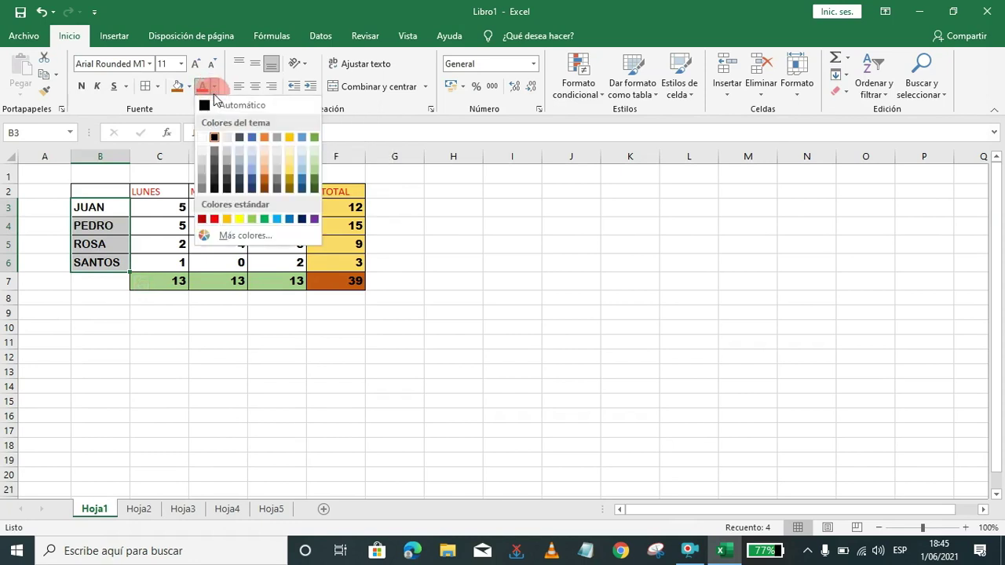
left_click(289, 219)
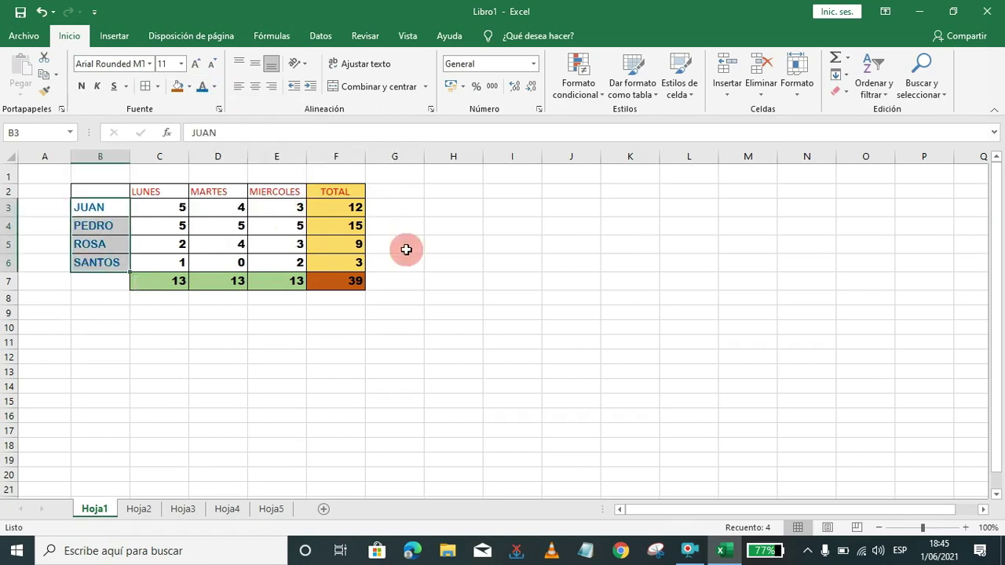
left_click(471, 264)
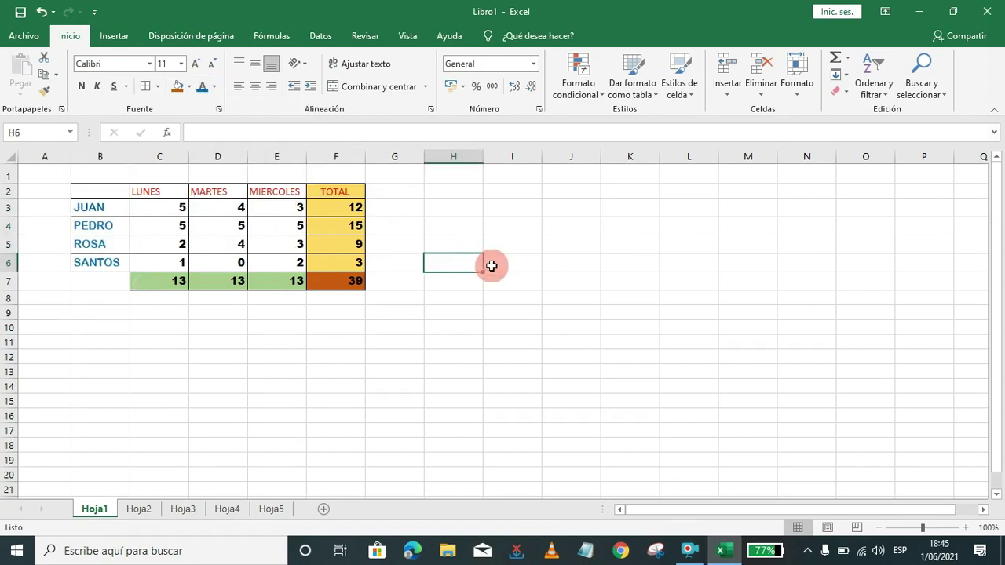
left_click(544, 312)
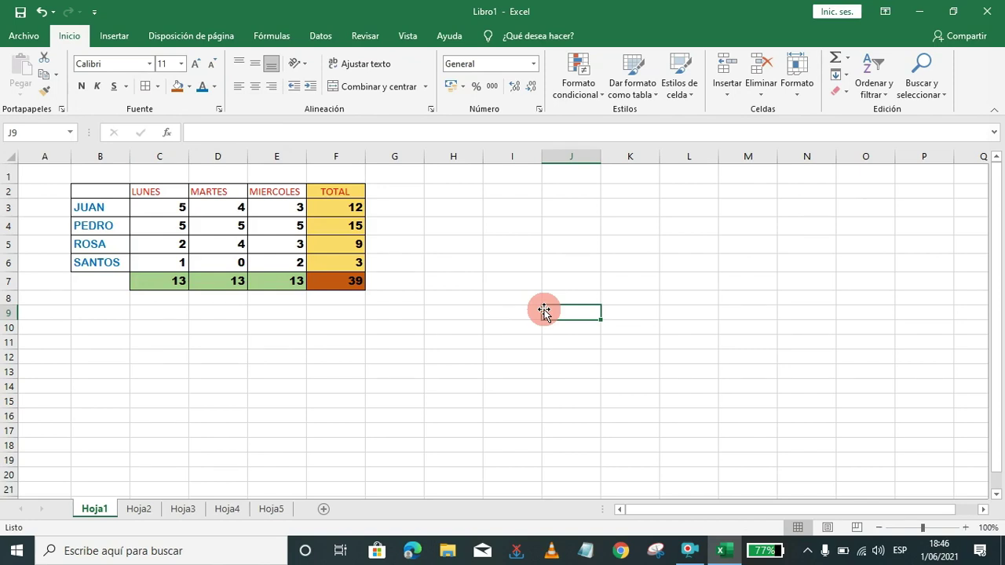
left_click_drag(105, 208, 100, 327)
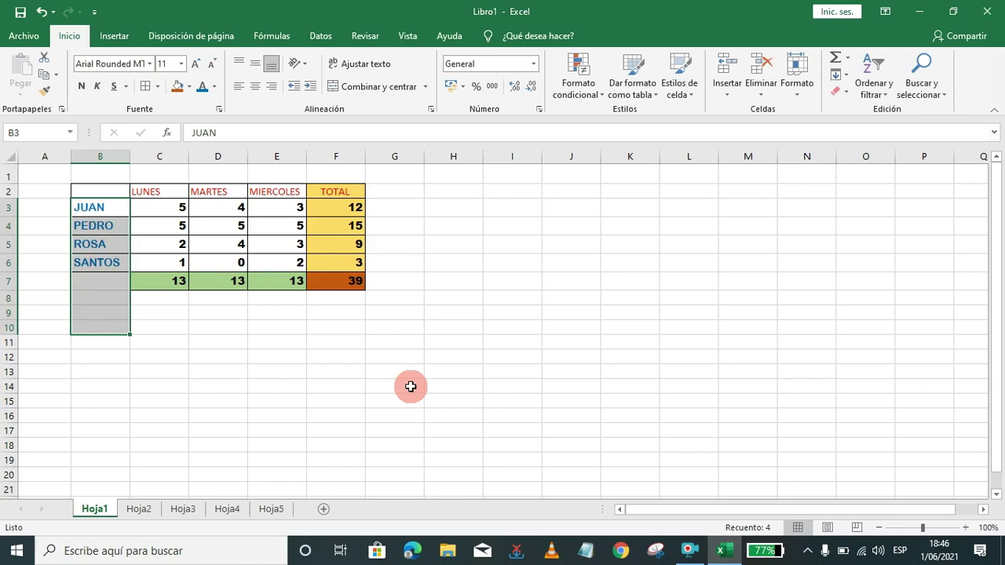
left_click(519, 384)
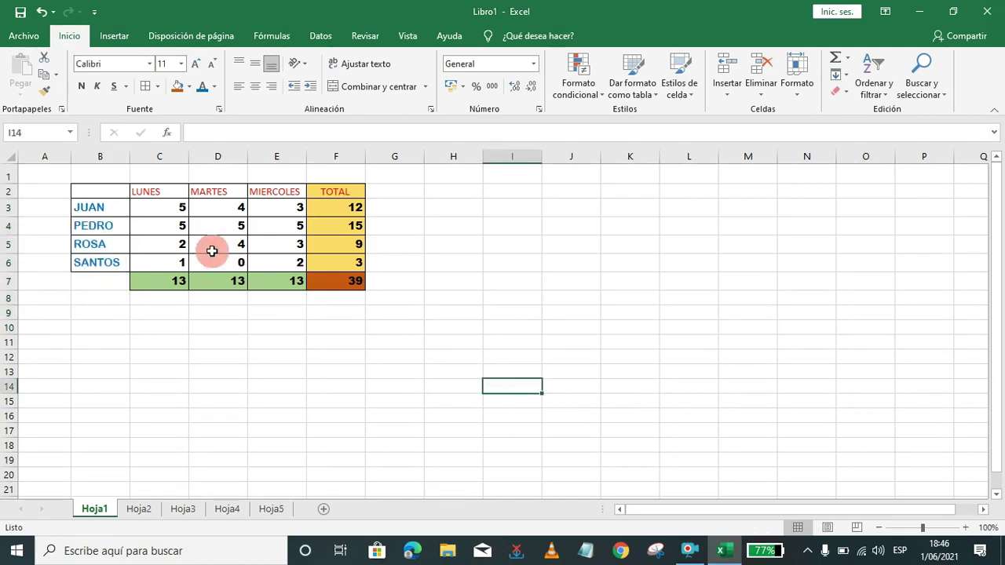
left_click(150, 193)
left_click(205, 192)
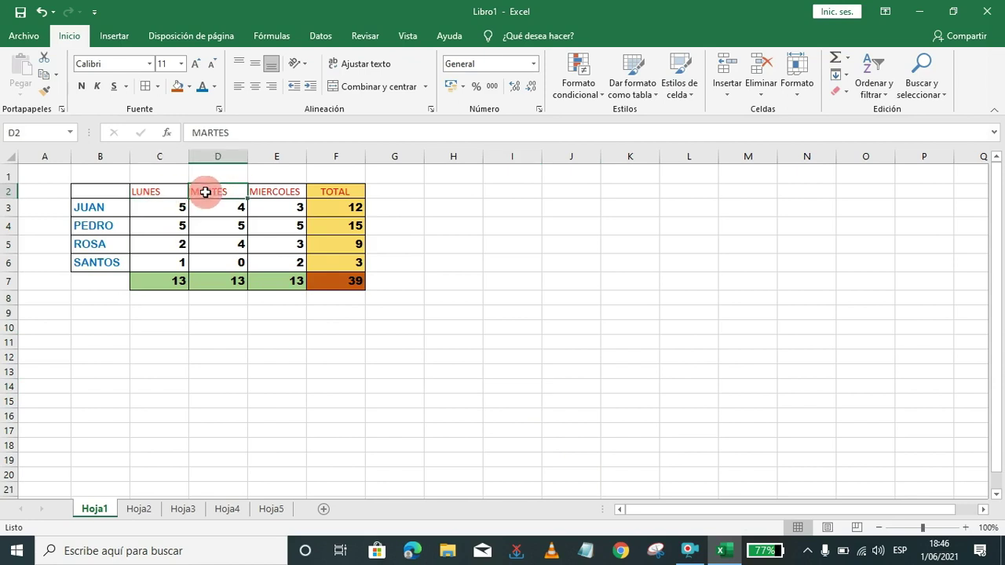
left_click(263, 191)
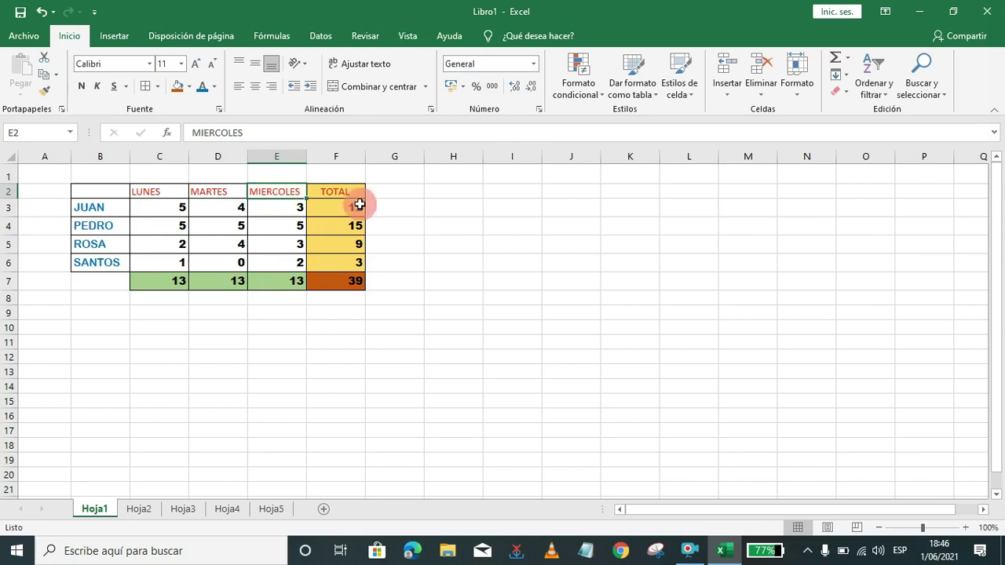
left_click(395, 328)
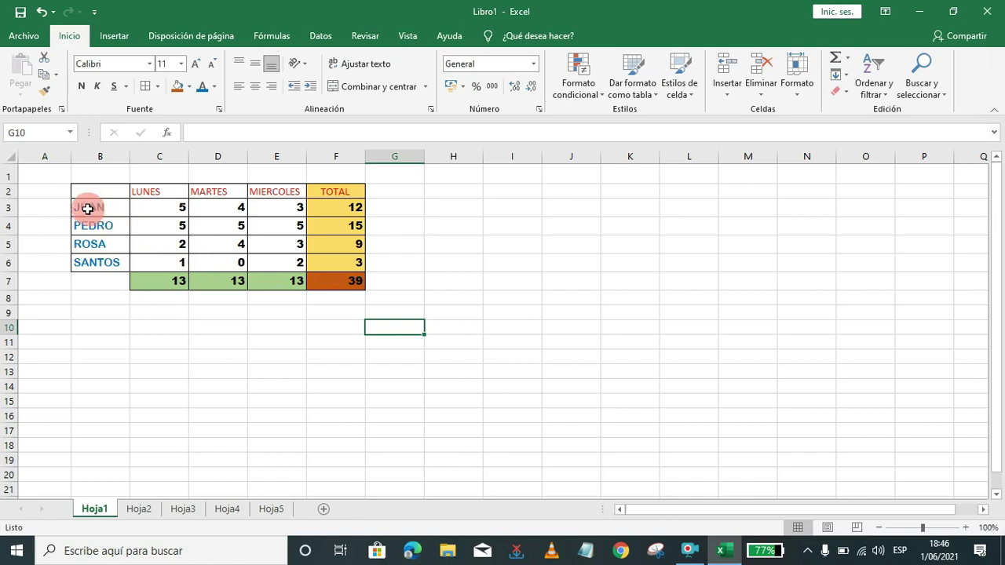
left_click_drag(87, 208, 73, 297)
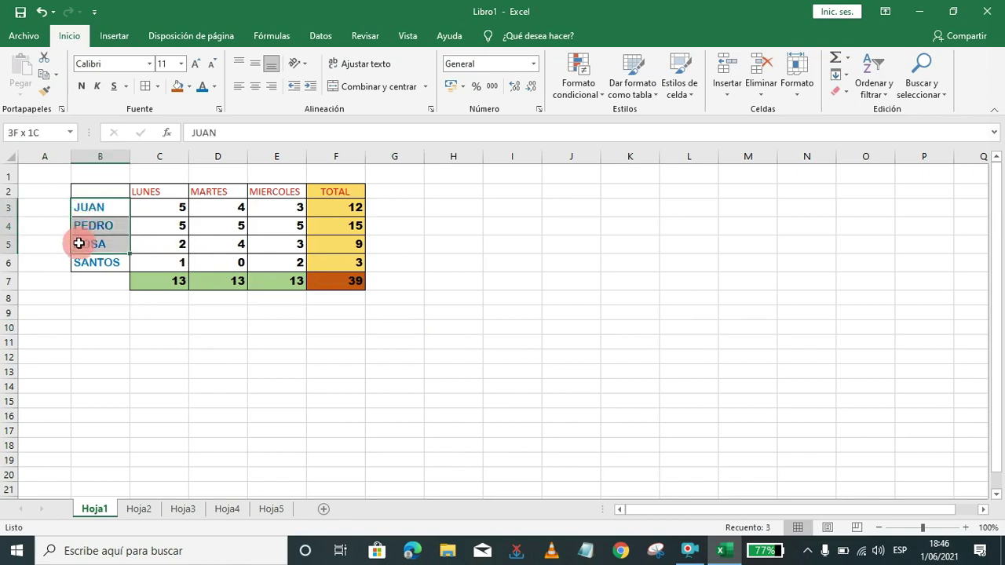
left_click(166, 343)
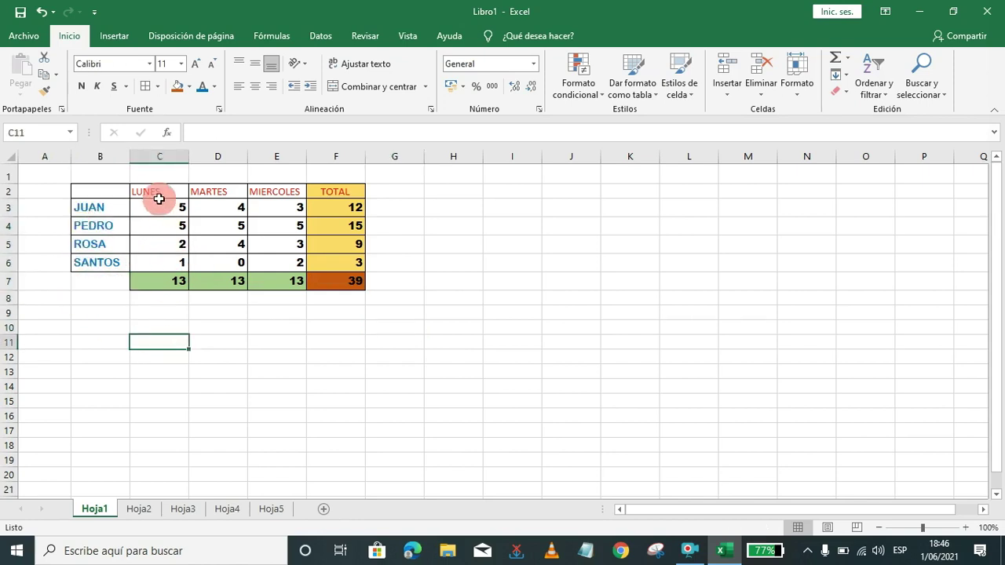
left_click_drag(149, 190, 516, 191)
left_click(577, 194)
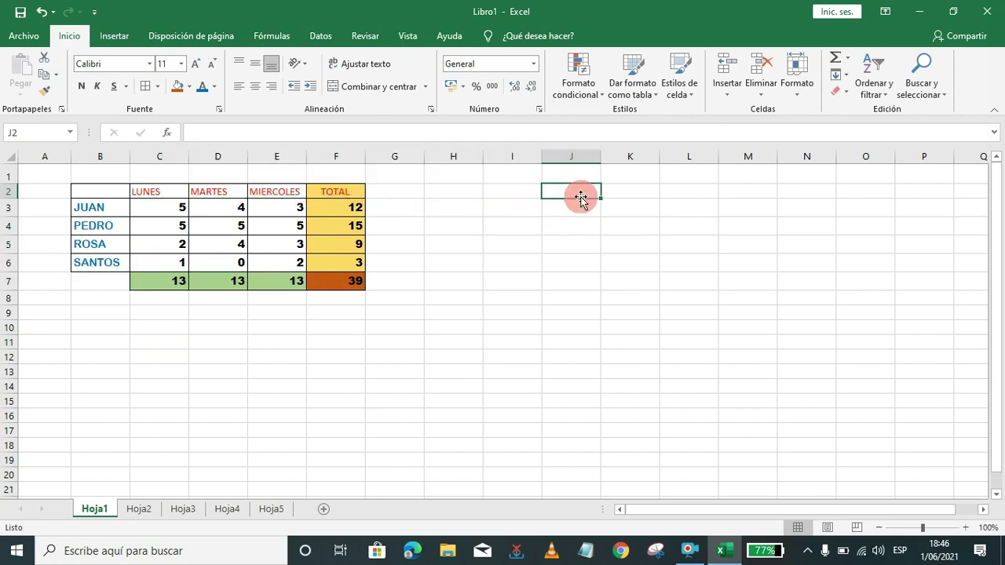
left_click(547, 386)
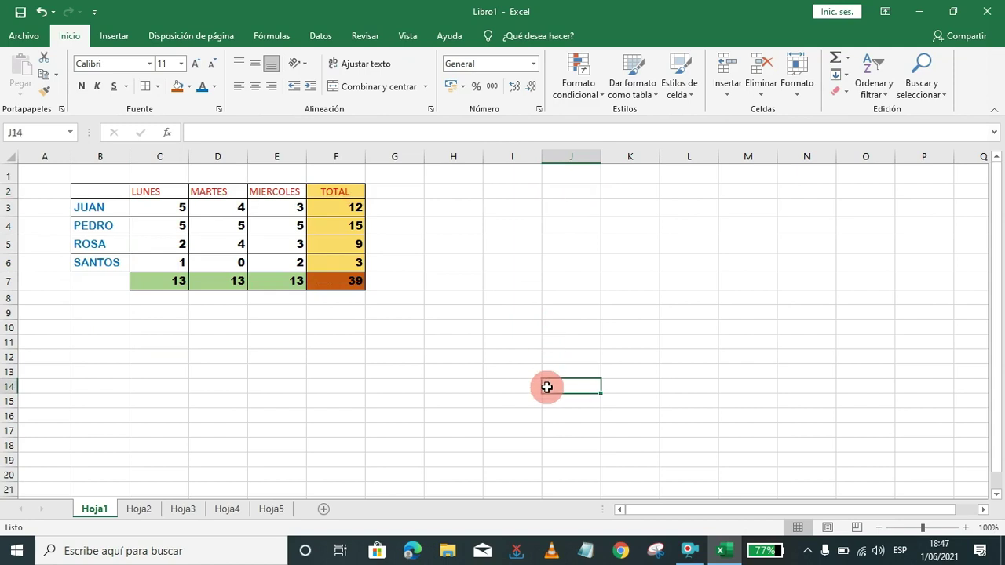